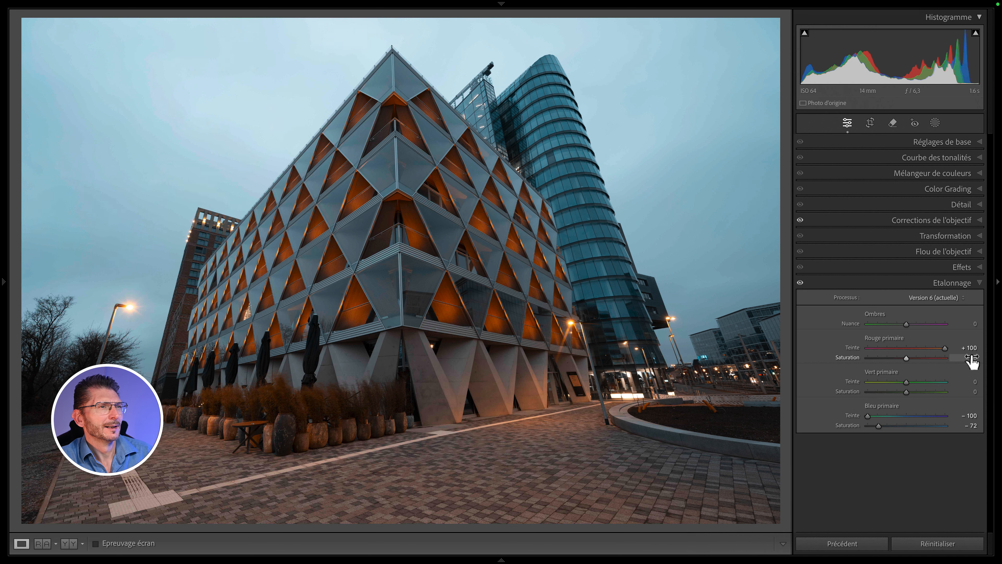
Compare the photo with and without the Etalonnage adjustments.
click(799, 283)
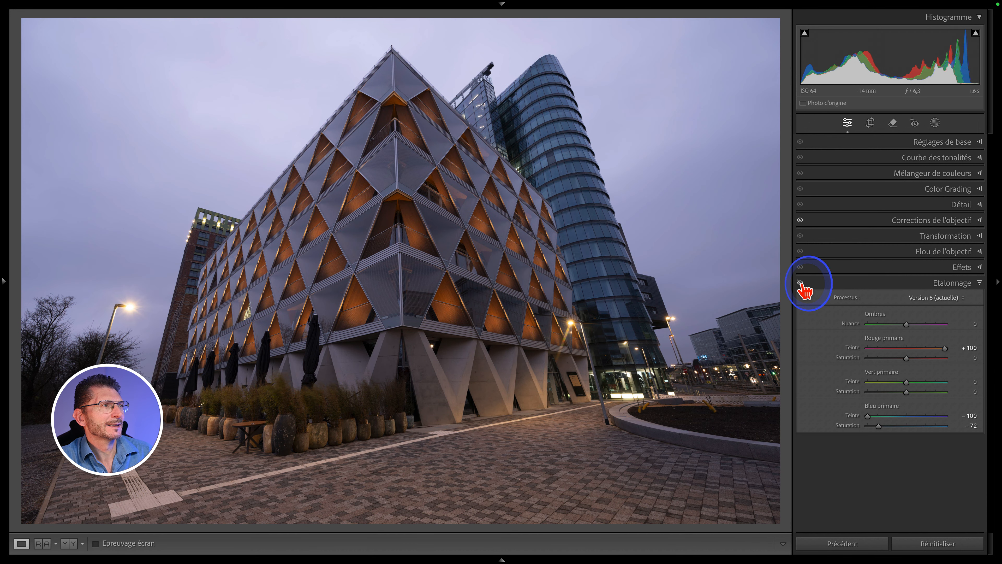
click(800, 282)
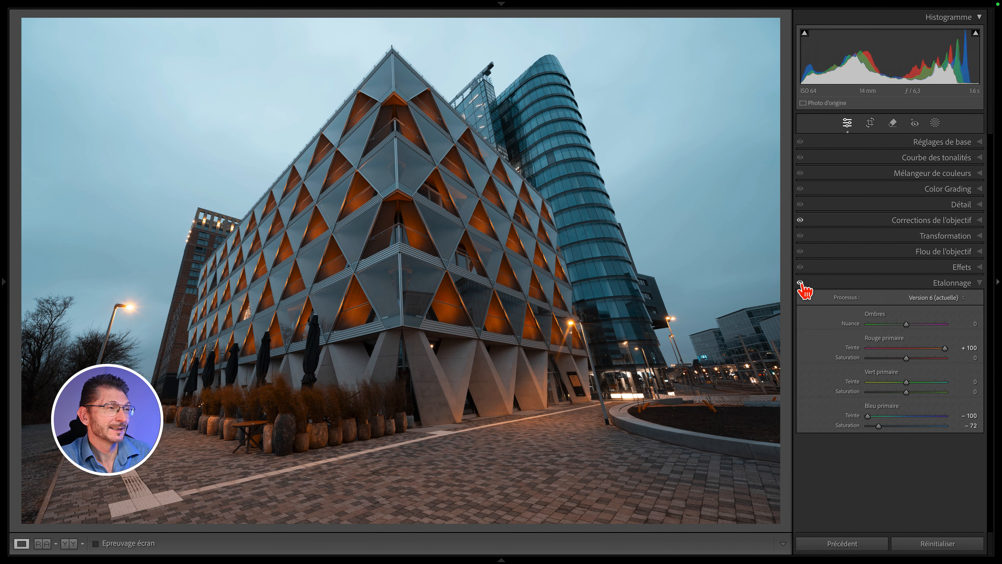
click(800, 282)
click(800, 283)
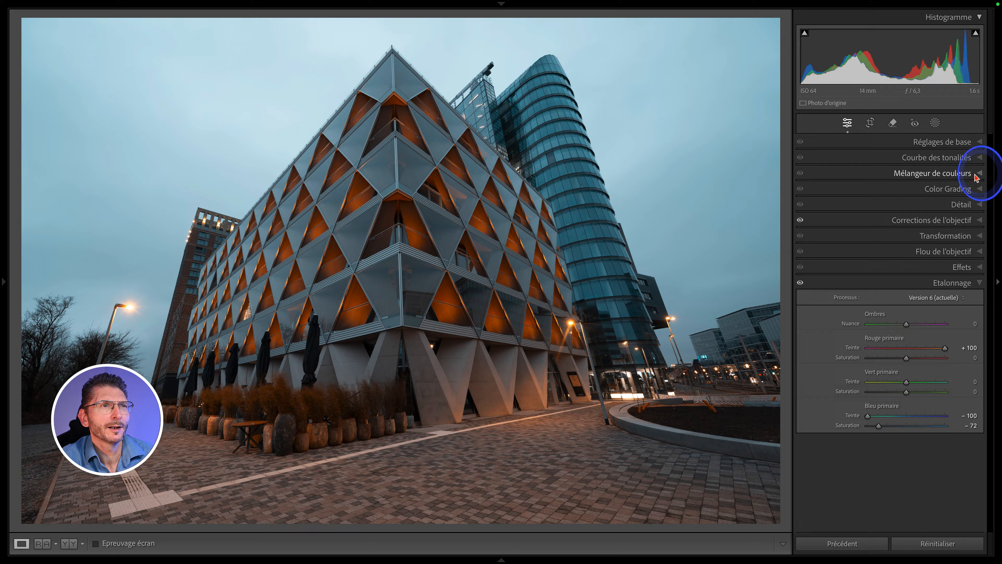
Brighten the building's orange triangles with the colour mixer's targeted Luminance adjustment, raising Rouge to +59 and Orange to +99.
click(975, 177)
click(910, 222)
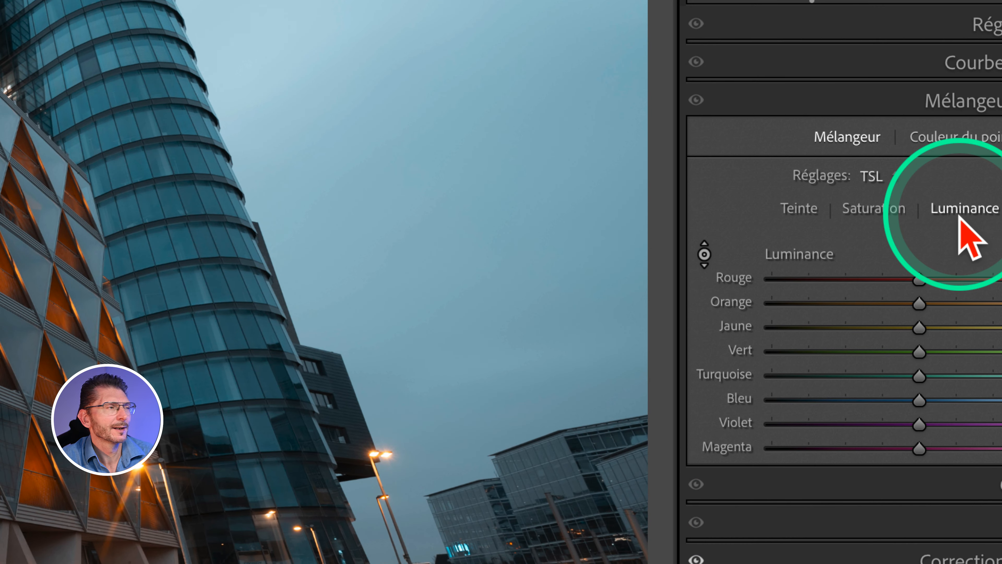
click(704, 254)
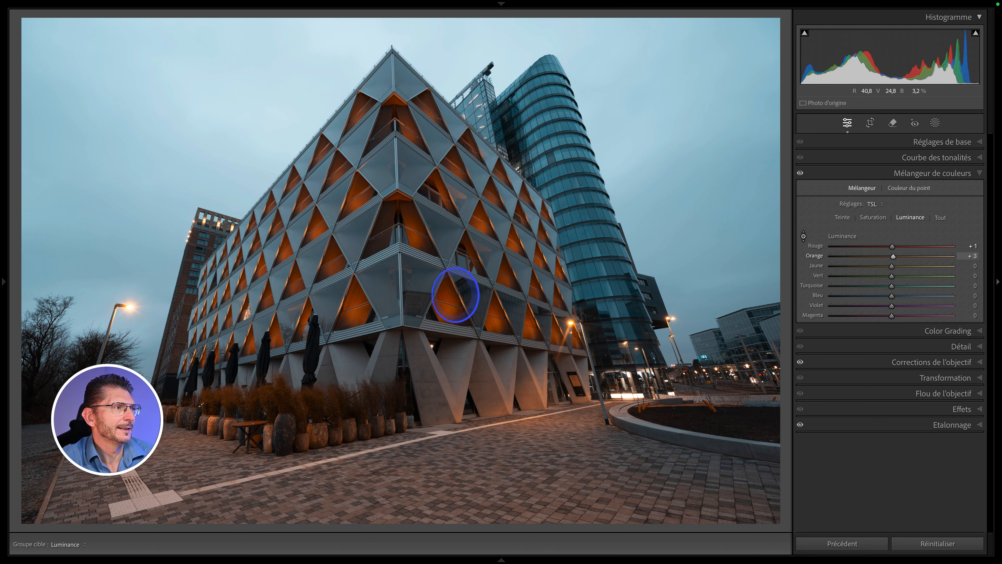
drag(468, 271, 456, 214)
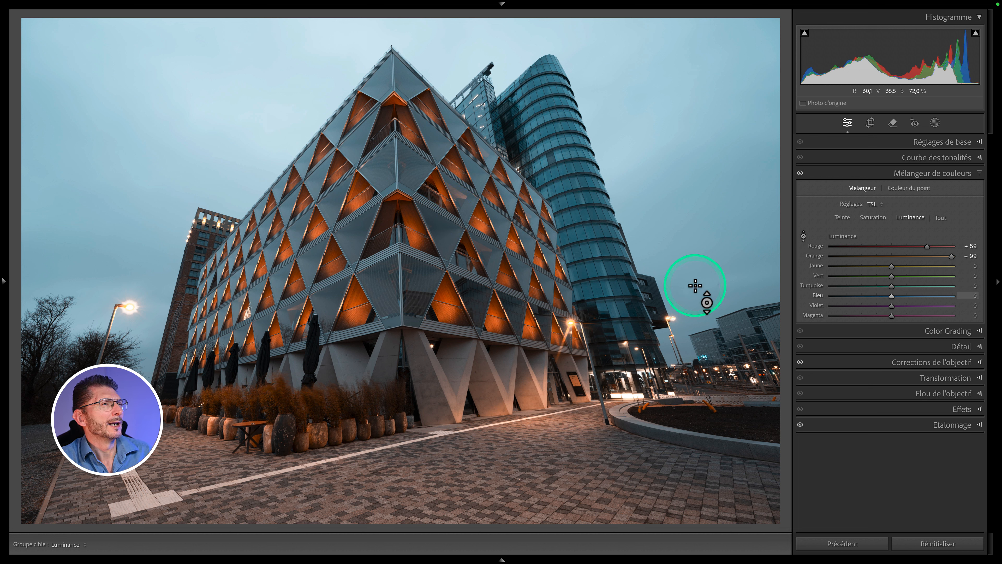
Compare the photo with and without the Mélangeur de couleurs luminance changes.
click(800, 173)
click(800, 173)
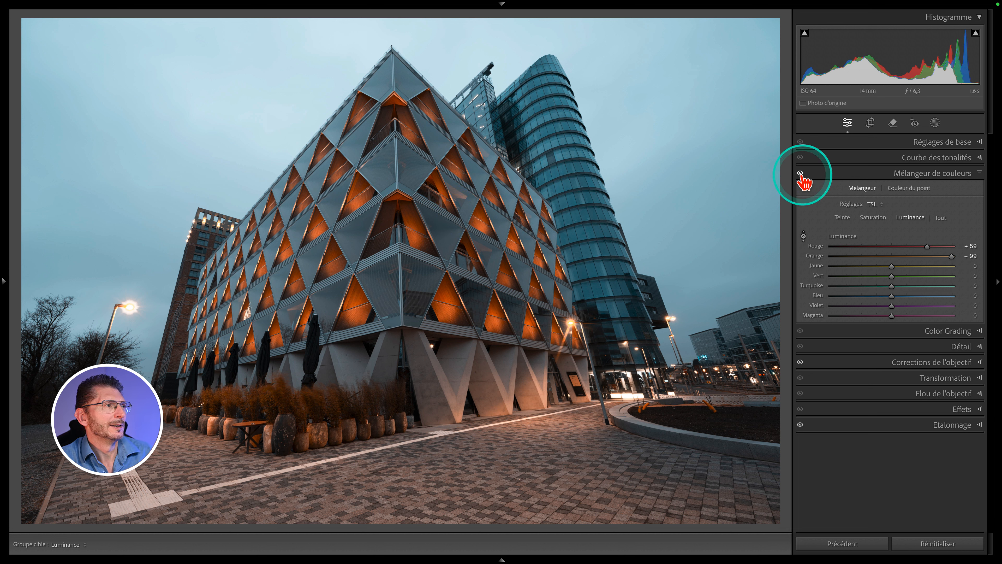
click(800, 173)
click(800, 173)
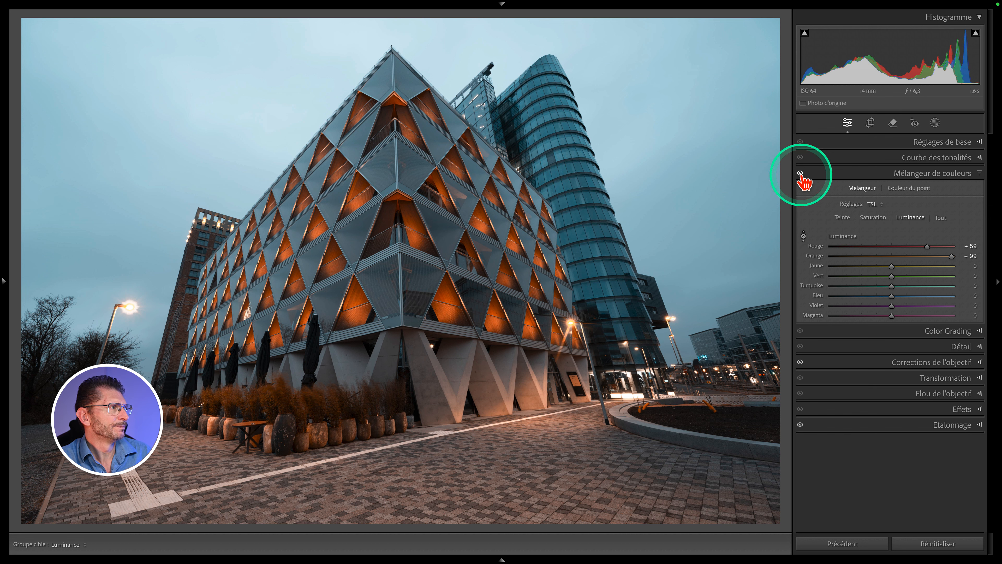
Boost the orange triangles' saturation with the targeted adjustment, setting Rouge to +6 and Orange to +23, and check the mixer's effect.
click(863, 218)
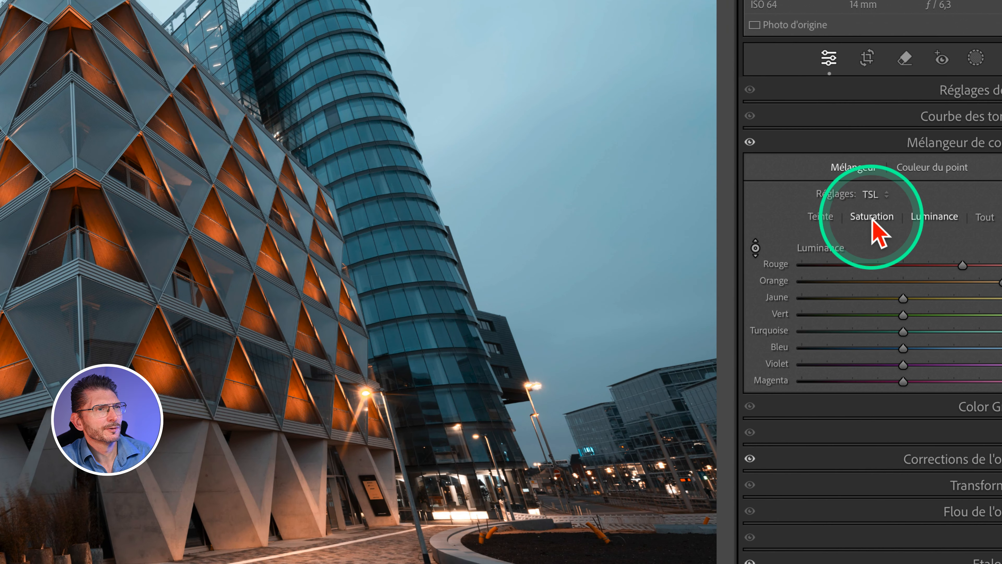
click(873, 219)
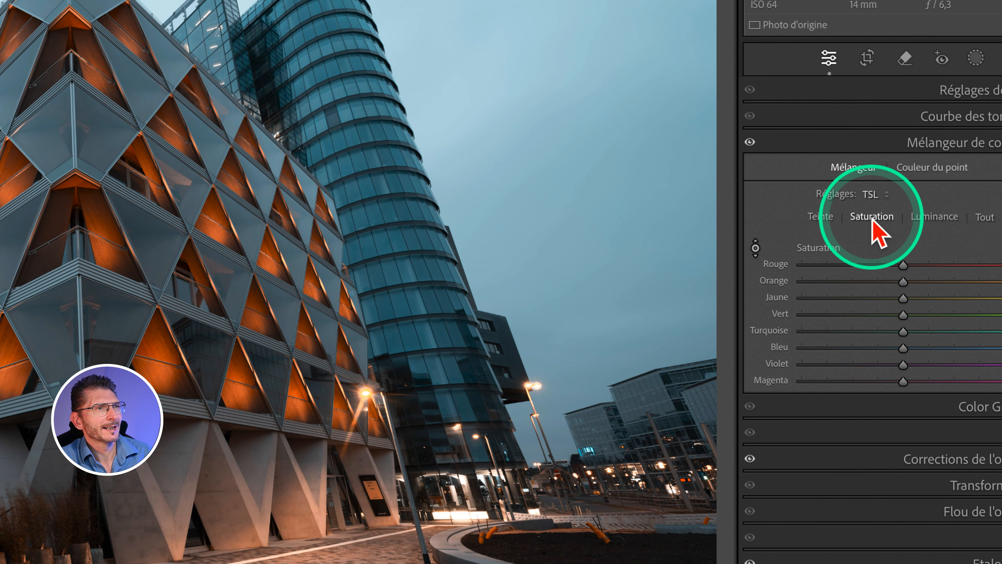
click(755, 247)
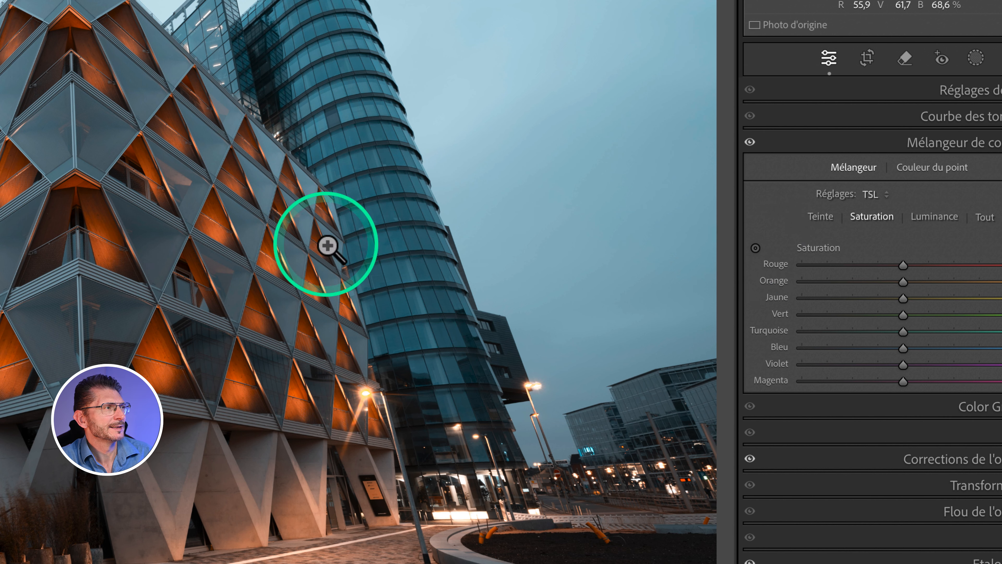
click(755, 248)
drag(254, 318, 268, 307)
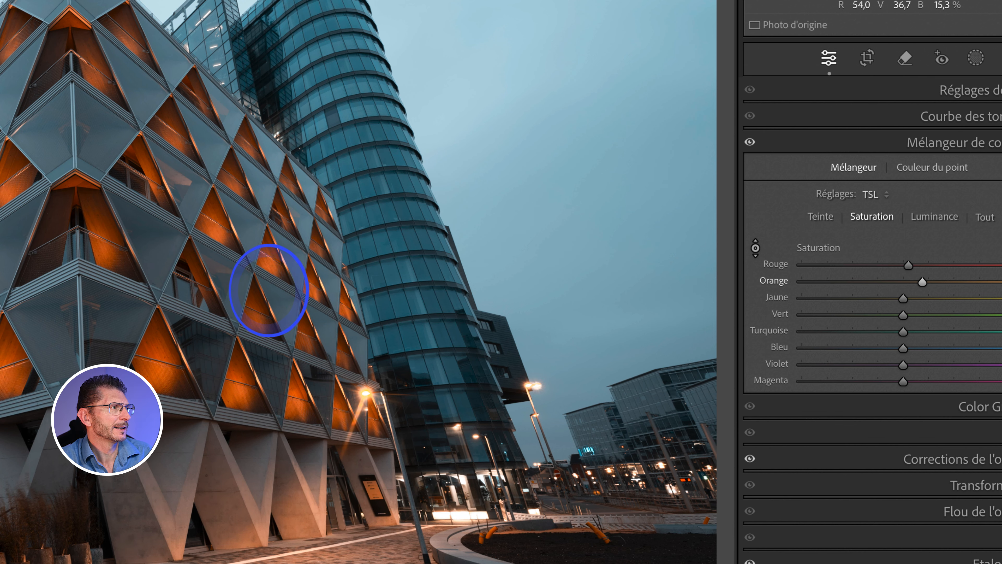
drag(268, 273, 255, 269)
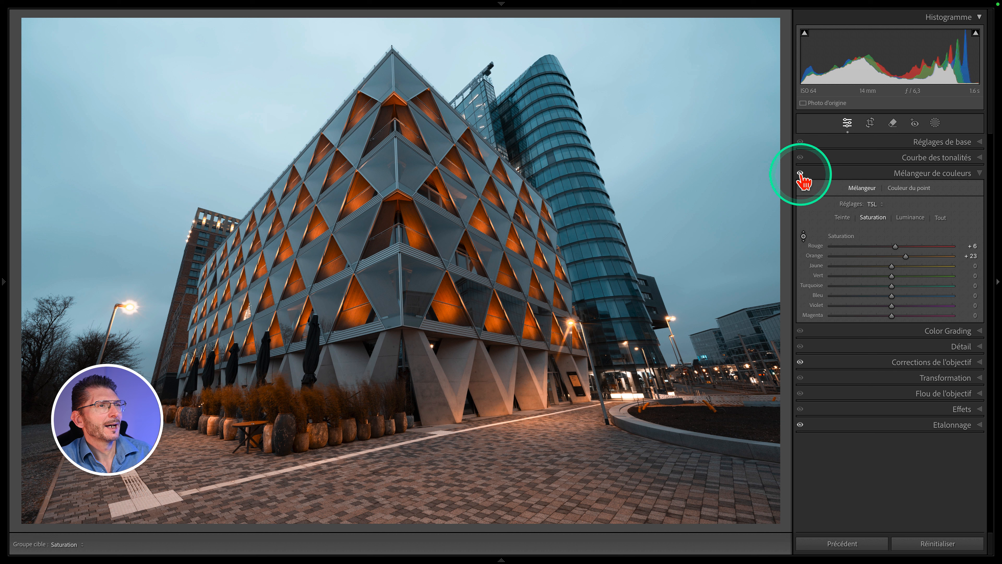
click(800, 174)
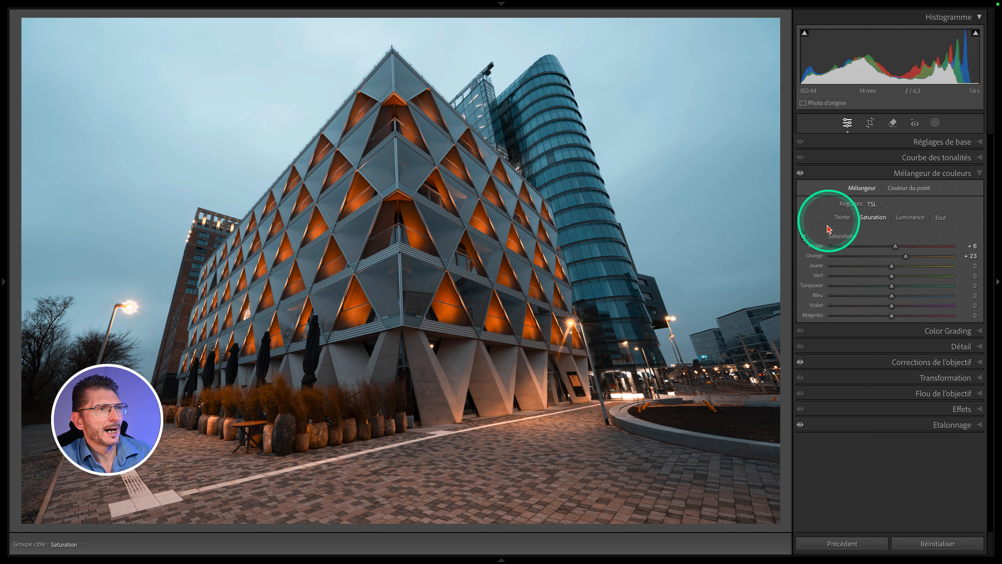
Set the Bleu primaire saturation in Etalonnage to −49.
click(961, 422)
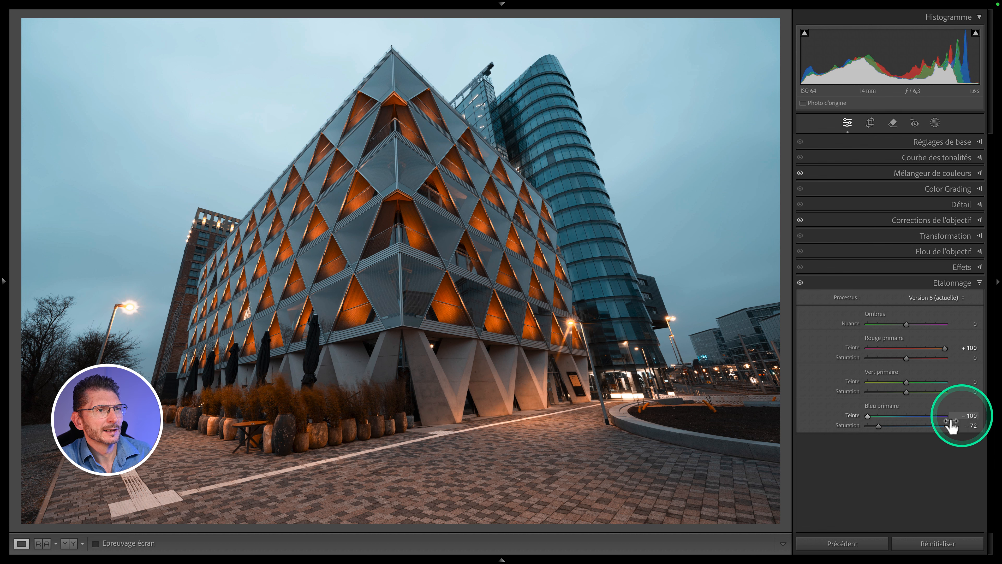
drag(877, 425, 888, 427)
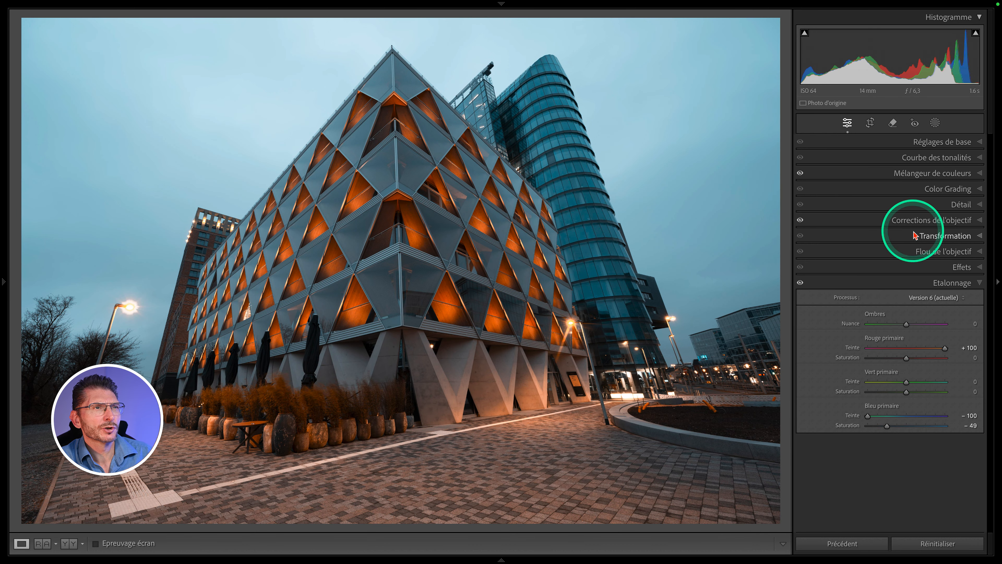
Add a post-crop vignette with Gain −67, Contour progressif 100, Milieu 20 and Hautes lumières 100.
click(963, 267)
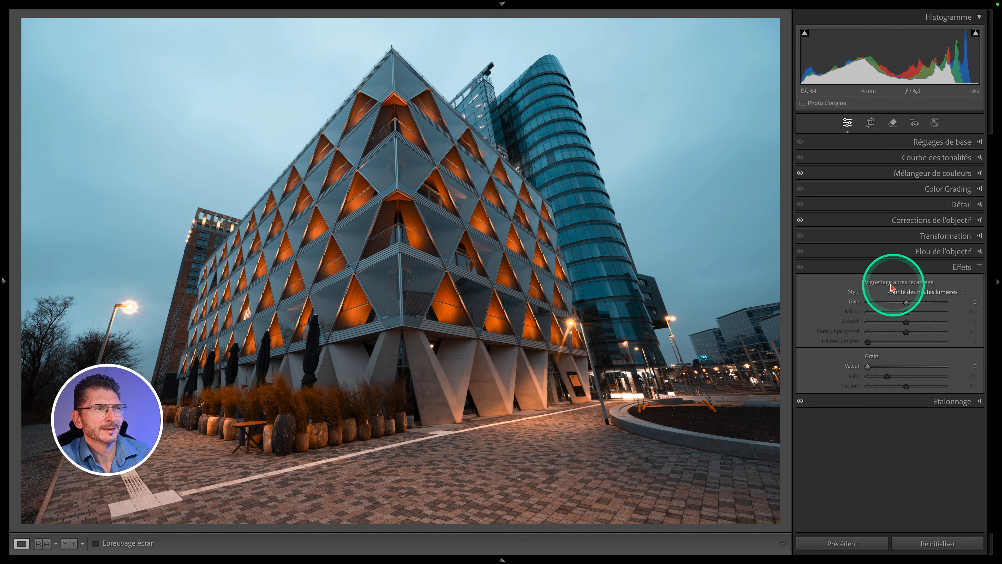
drag(906, 304, 880, 302)
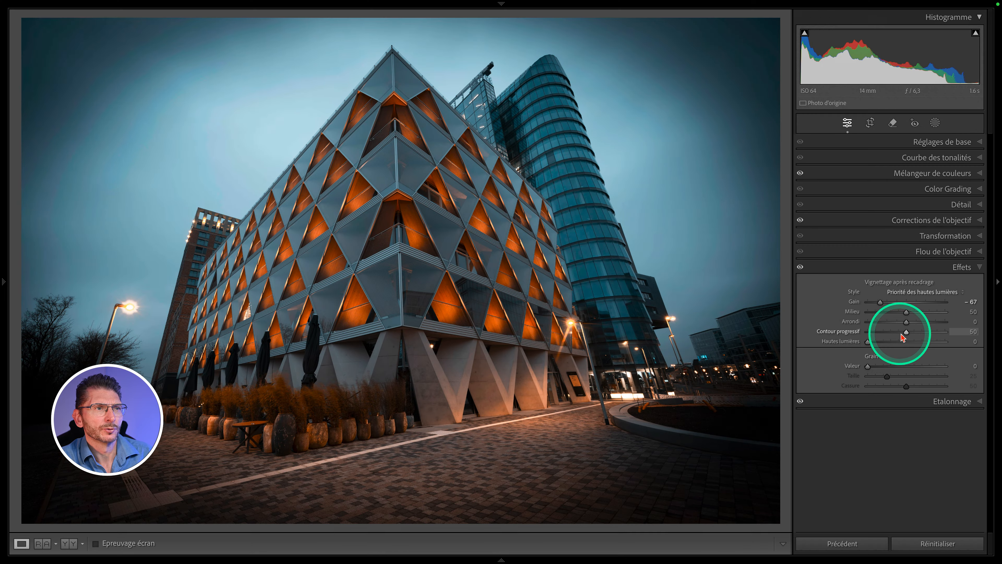
drag(905, 336, 975, 335)
drag(904, 313, 903, 314)
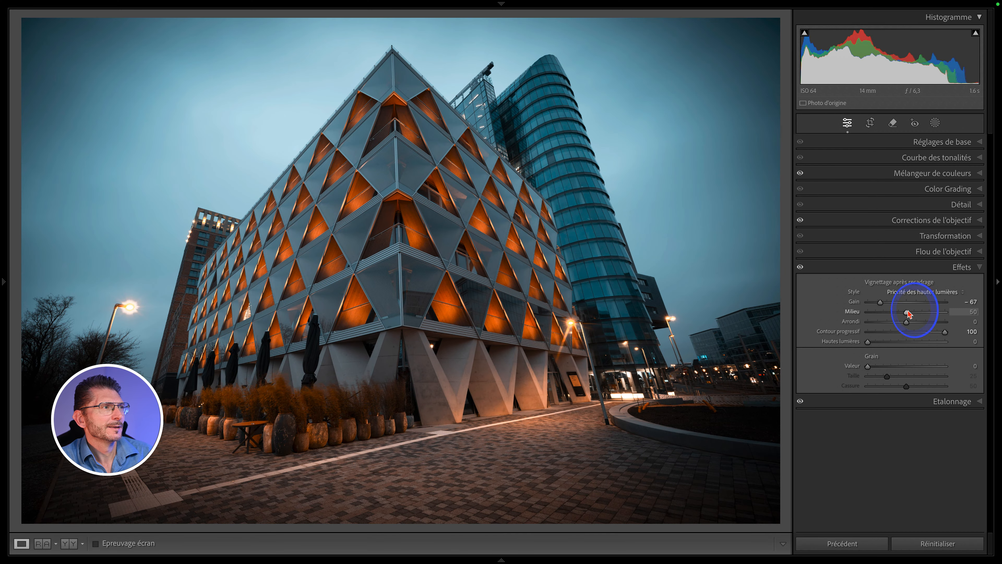
drag(907, 314, 883, 312)
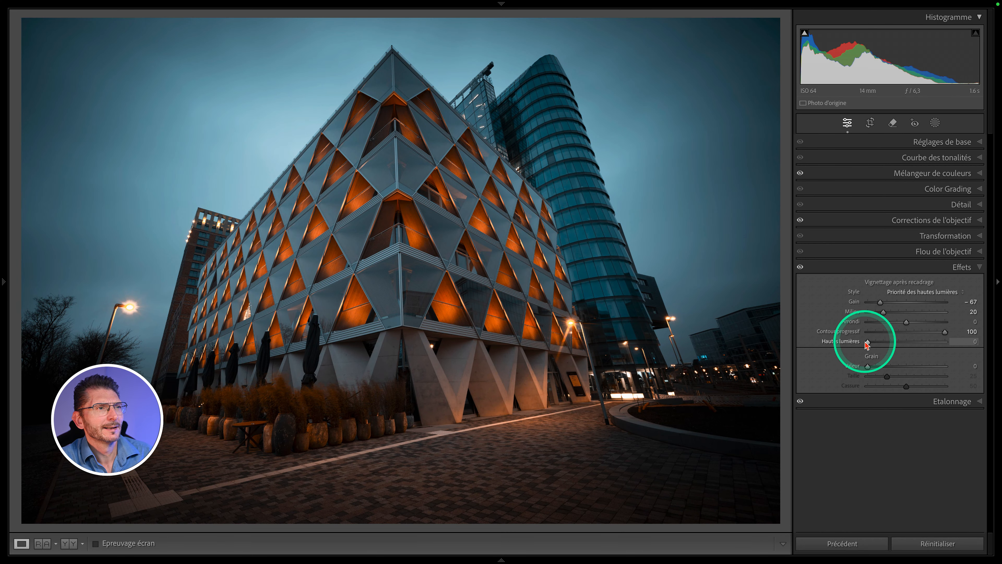
drag(867, 341, 945, 342)
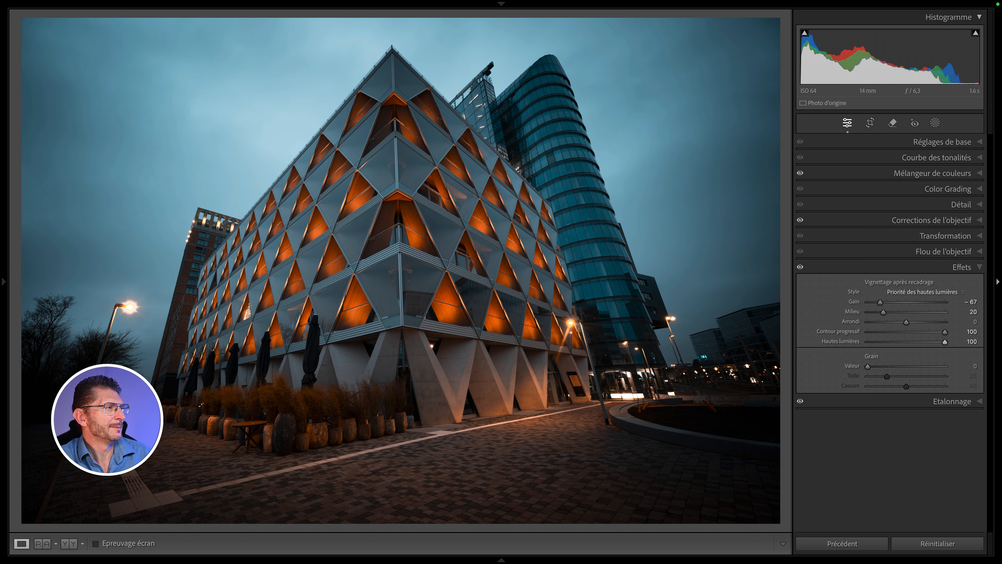
Turn on the shadow clipping warning and raise Noirs to +24 to recover the blocked shadows.
click(804, 33)
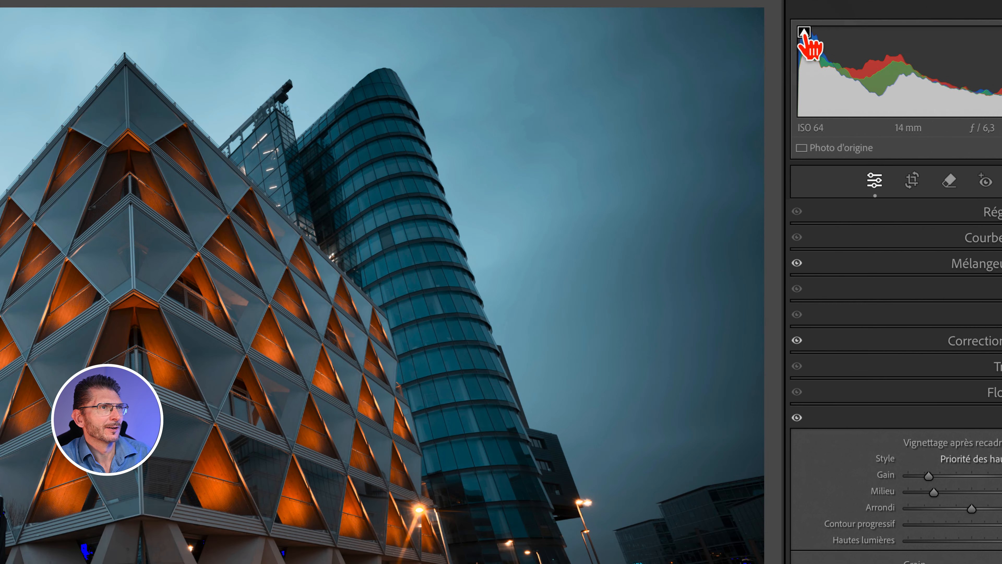
click(930, 143)
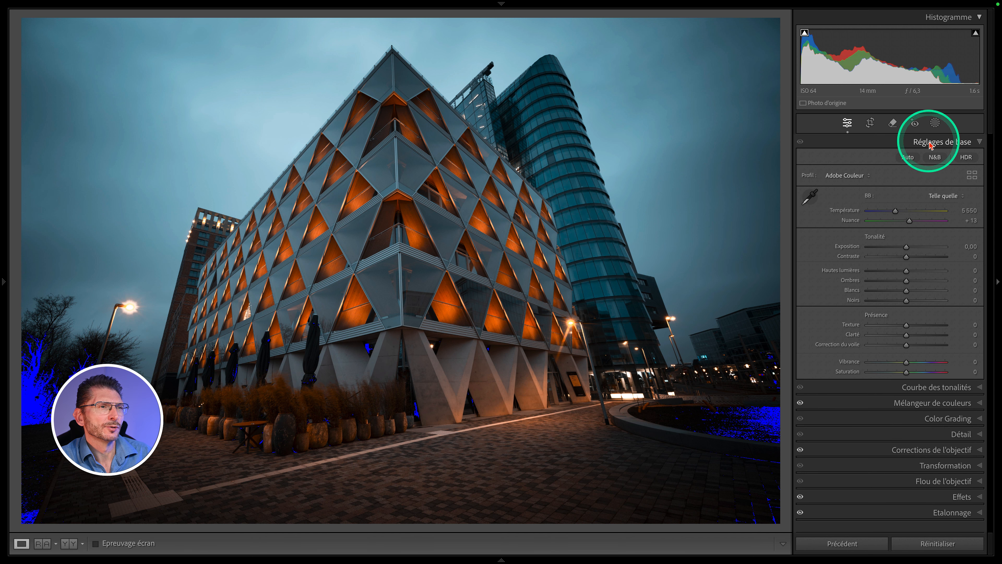
drag(906, 300, 908, 303)
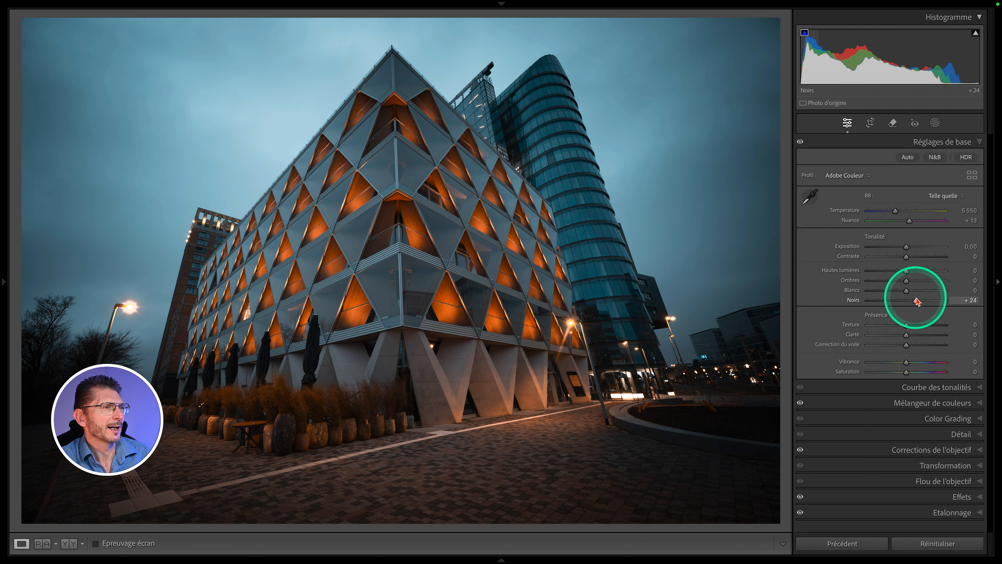
Strengthen the post-crop vignette by setting its Gain to −81.
click(955, 496)
drag(883, 308, 875, 305)
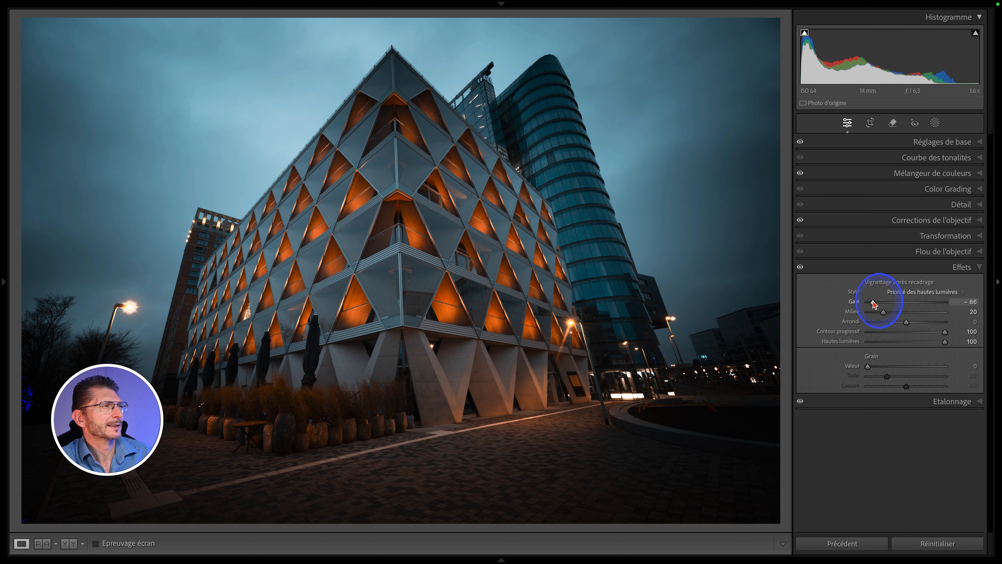
drag(874, 304, 875, 303)
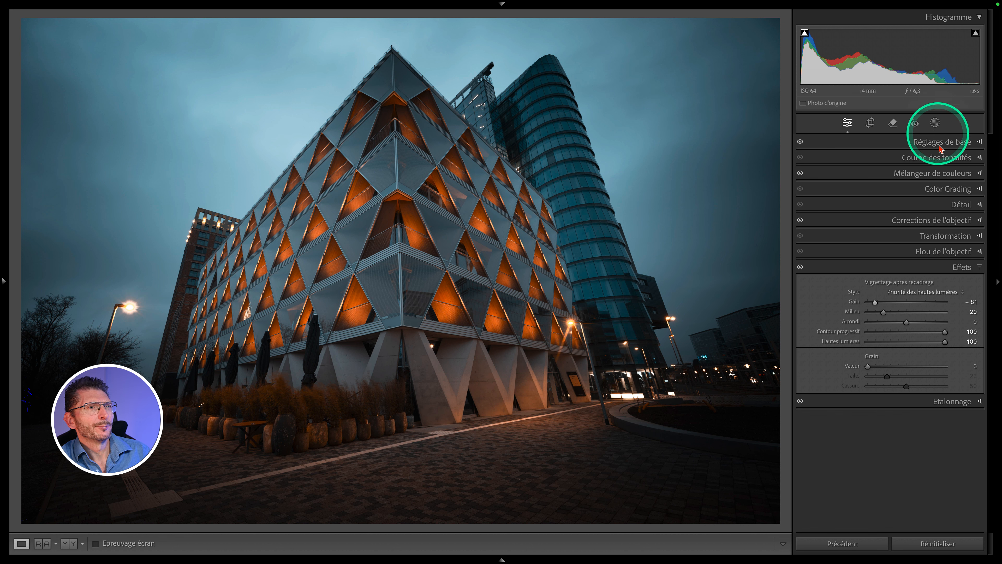
click(961, 267)
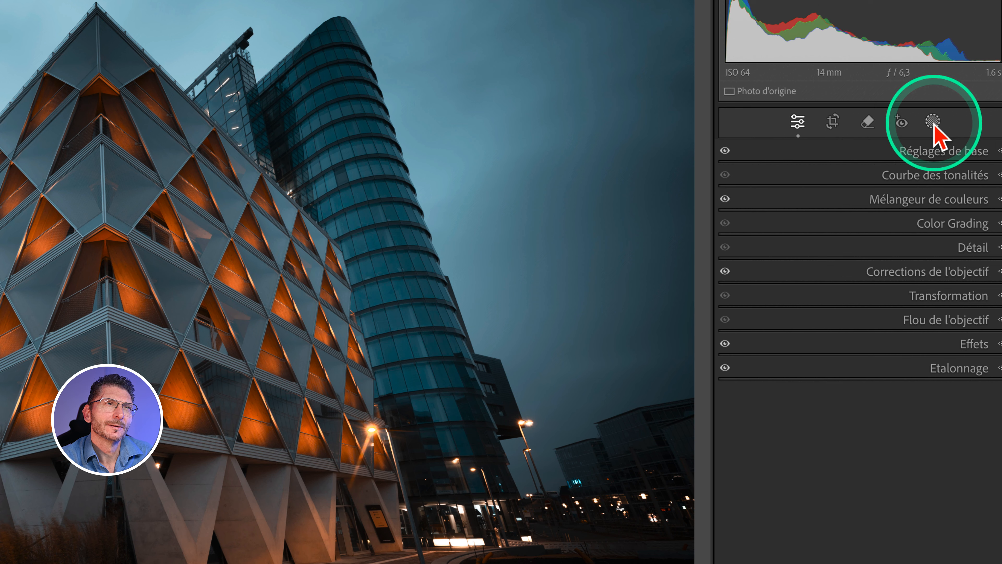
Create a Dégradé radial mask as a tilted ellipse over the paving in front of the building, showing its edit pins.
click(935, 124)
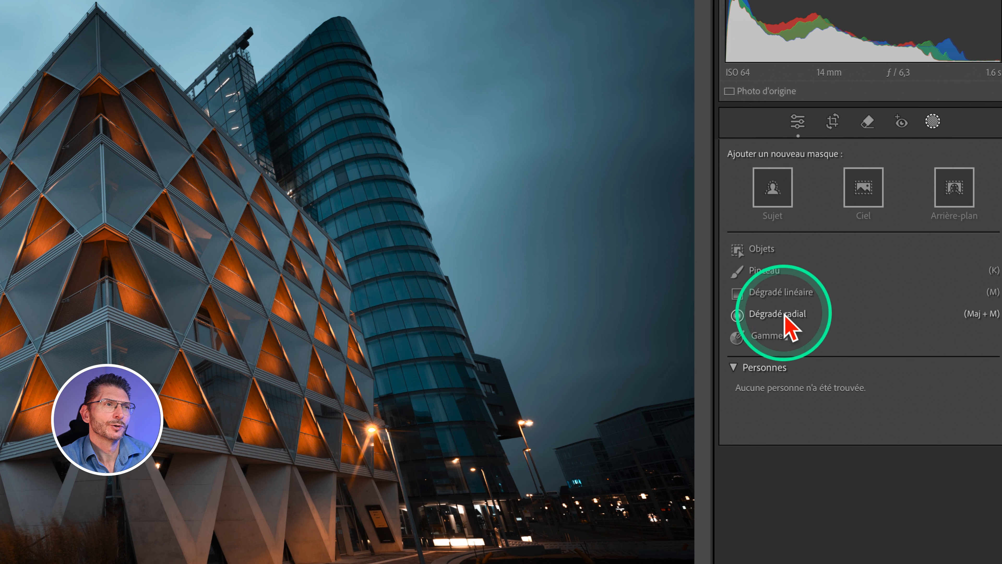
click(747, 316)
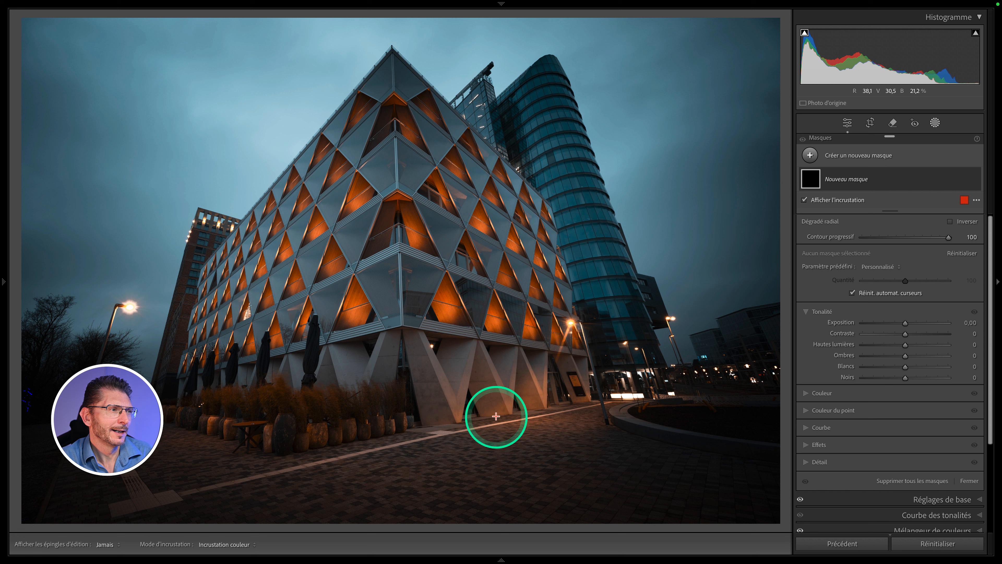
drag(497, 414, 640, 412)
key(h)
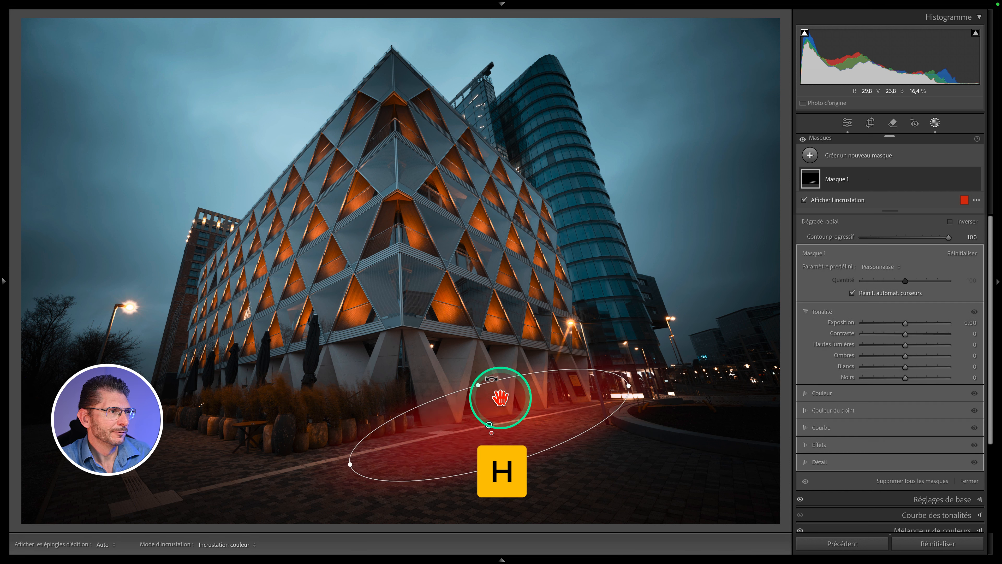
drag(490, 425, 518, 427)
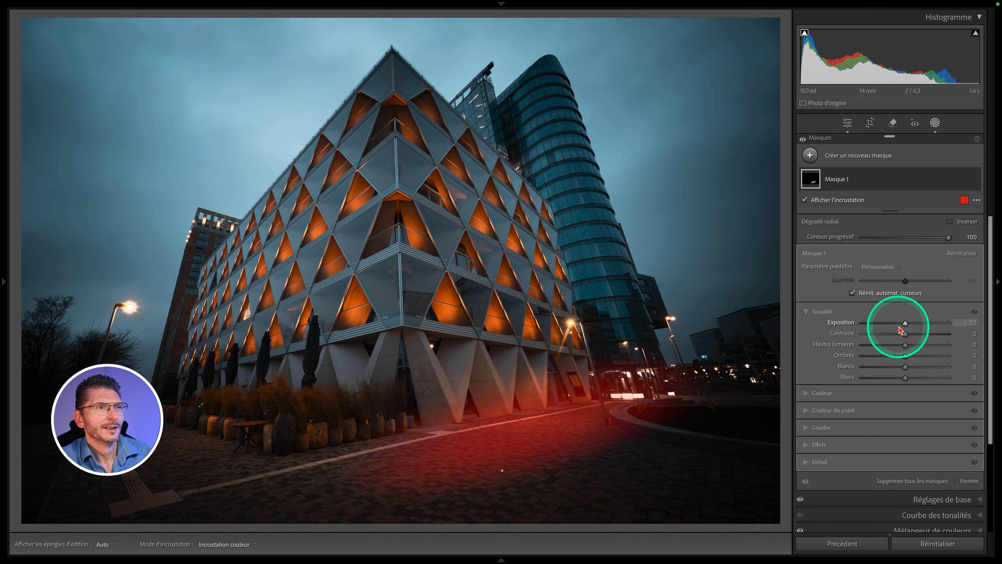
Brighten the paving mask with Exposition 0,86 and Hautes lumières −39, checking the photo with and without it.
drag(901, 323, 920, 323)
click(975, 179)
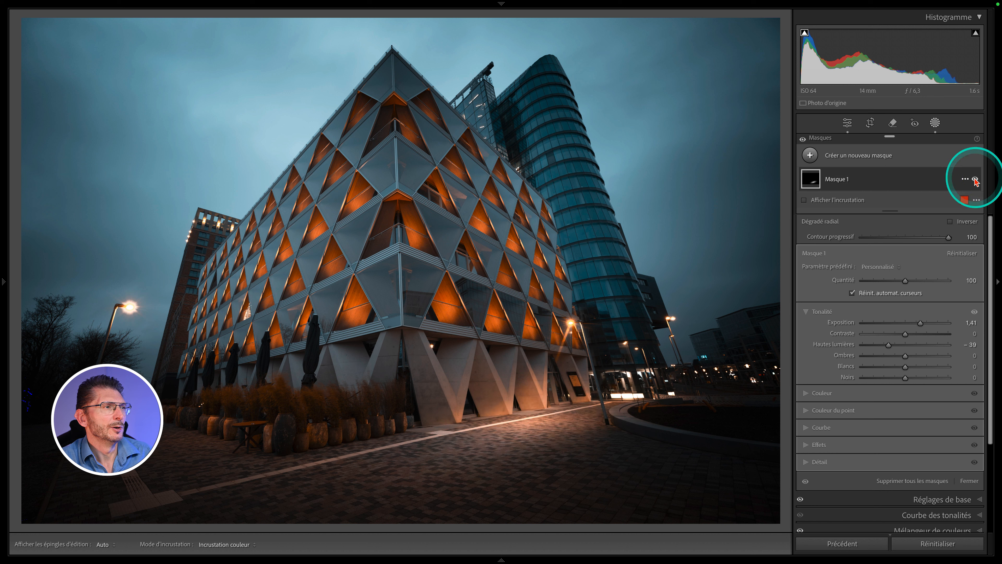
drag(920, 323, 918, 325)
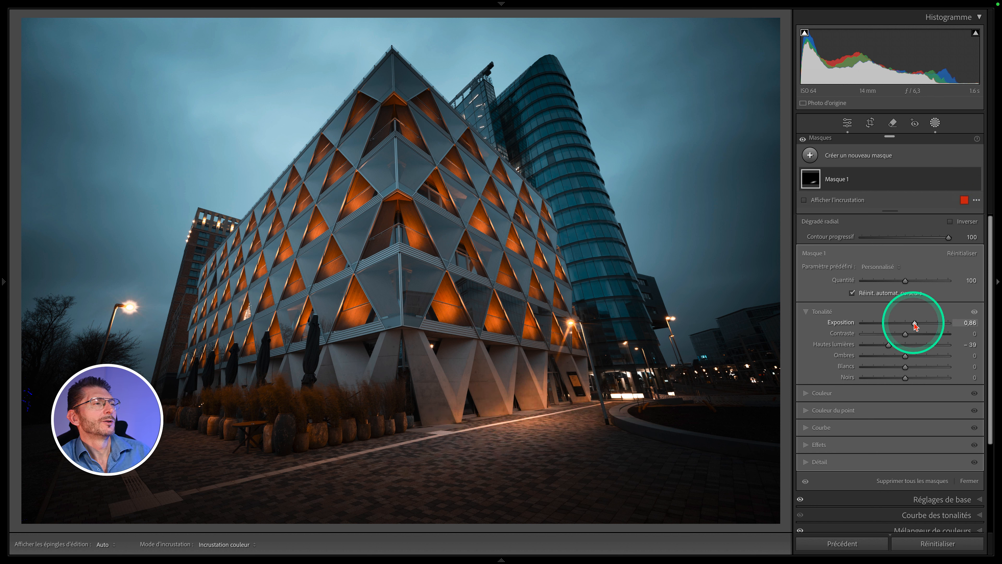
Create a second Dégradé radial mask as a tilted ellipse over the dark paving in front of the planters.
click(852, 158)
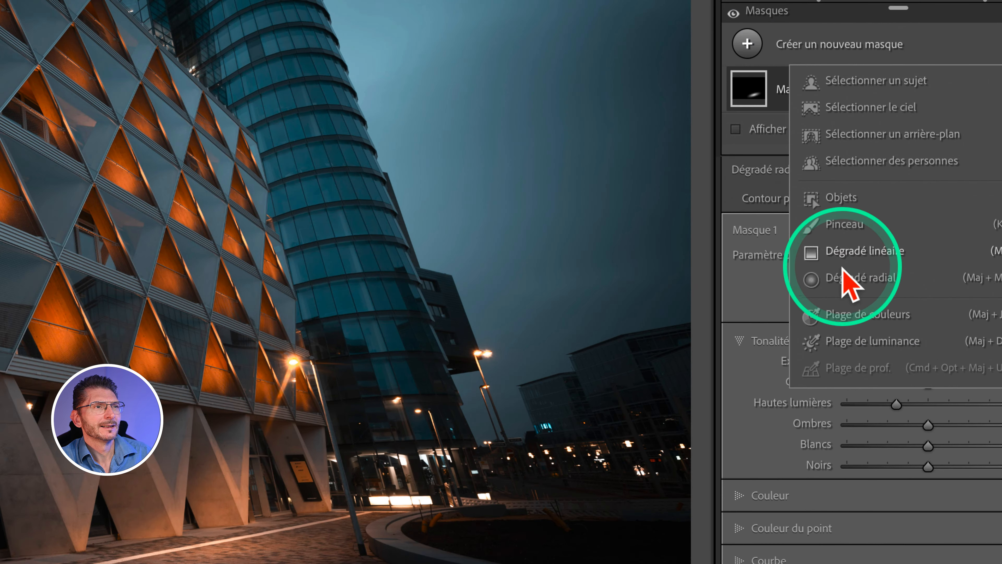
click(870, 279)
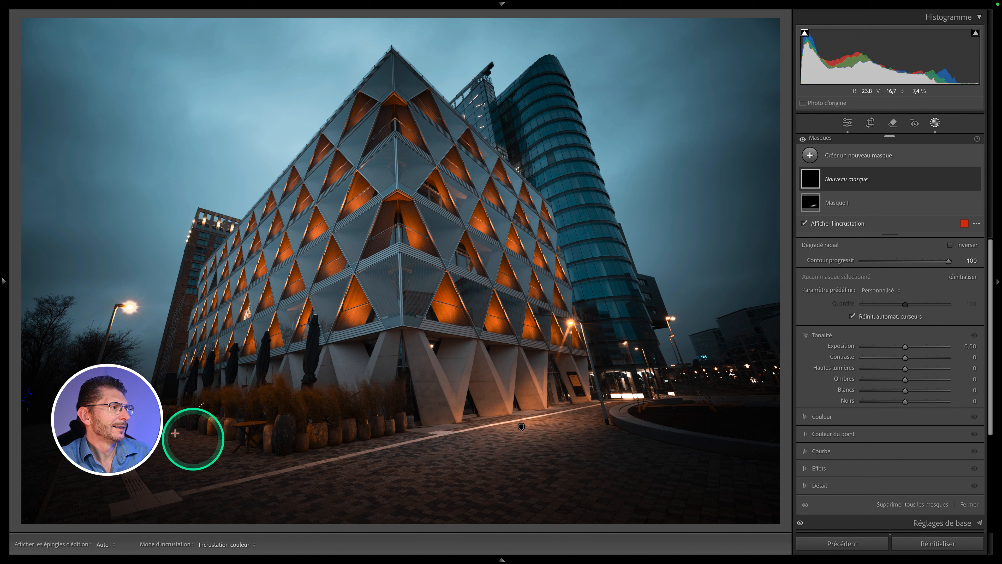
drag(160, 417, 290, 465)
drag(158, 416, 201, 441)
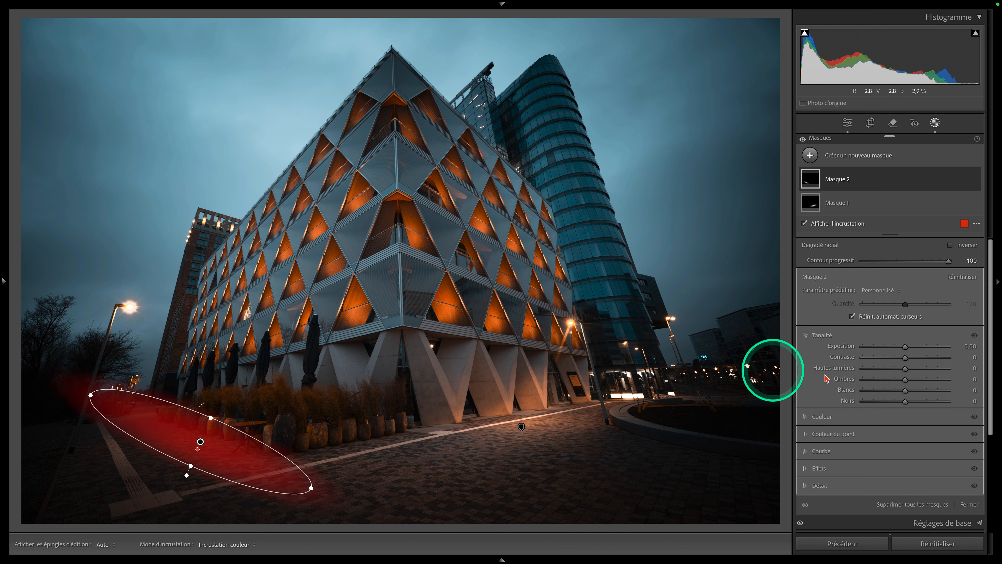
Brighten the mask in front of the planters with Exposition 1,65, widen its ellipse and hide the edit pins.
drag(904, 348, 923, 346)
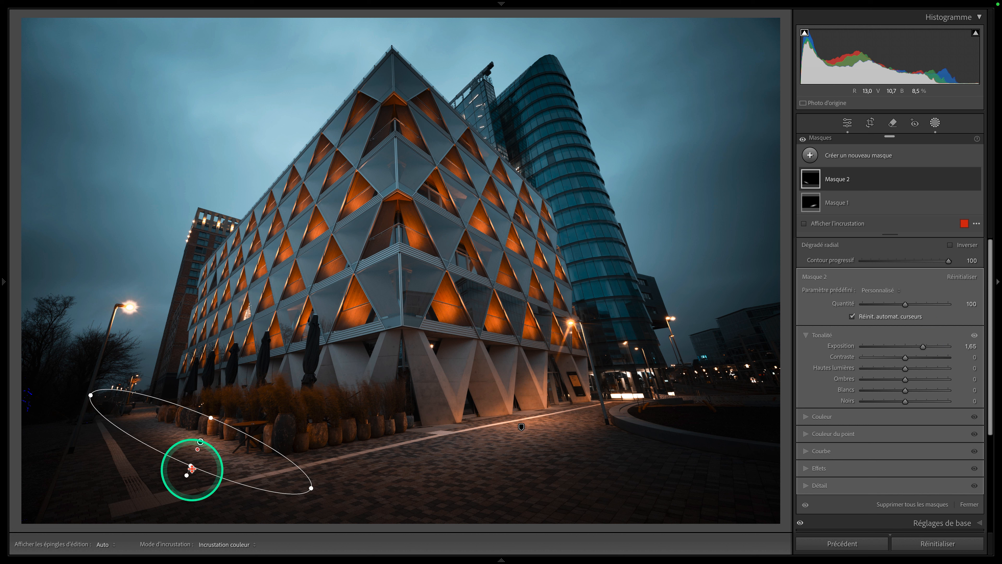
drag(191, 466, 191, 476)
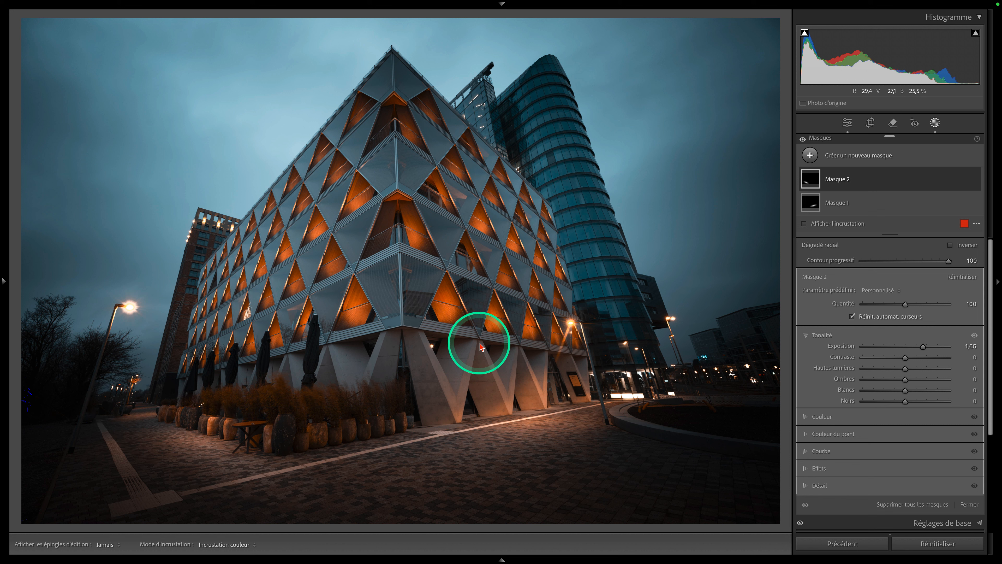
key(h)
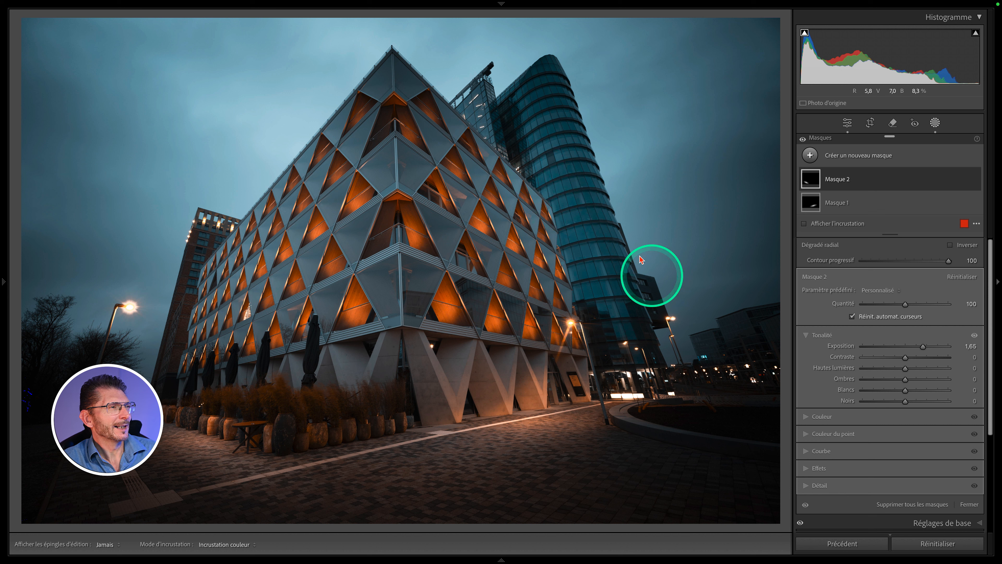
Create a third Dégradé radial mask, showing its edit pins and fitting it as a narrow, tilted ellipse along the cylindrical glass tower.
click(815, 156)
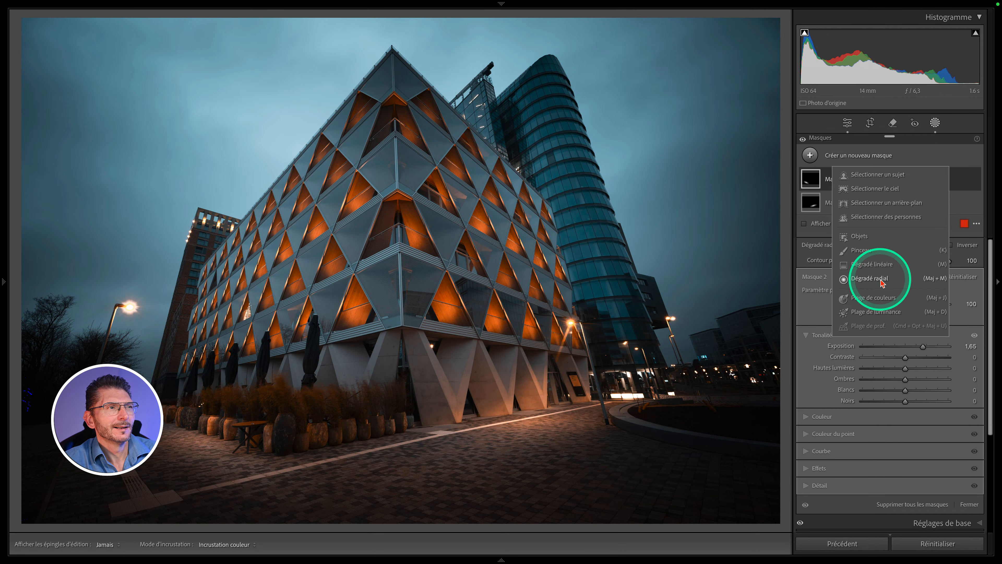
click(882, 278)
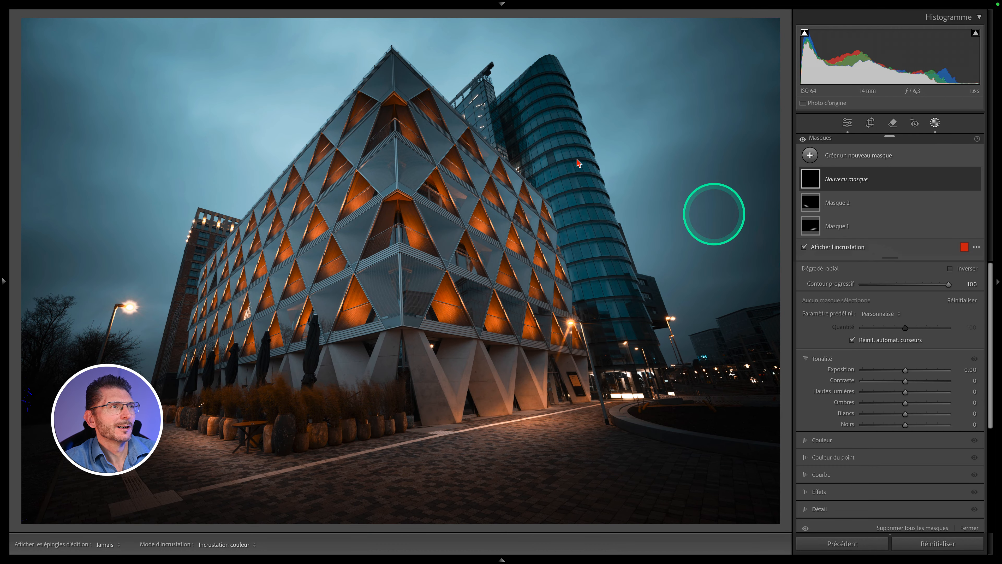
drag(558, 131, 620, 248)
key(h)
drag(557, 131, 579, 220)
drag(587, 81, 536, 83)
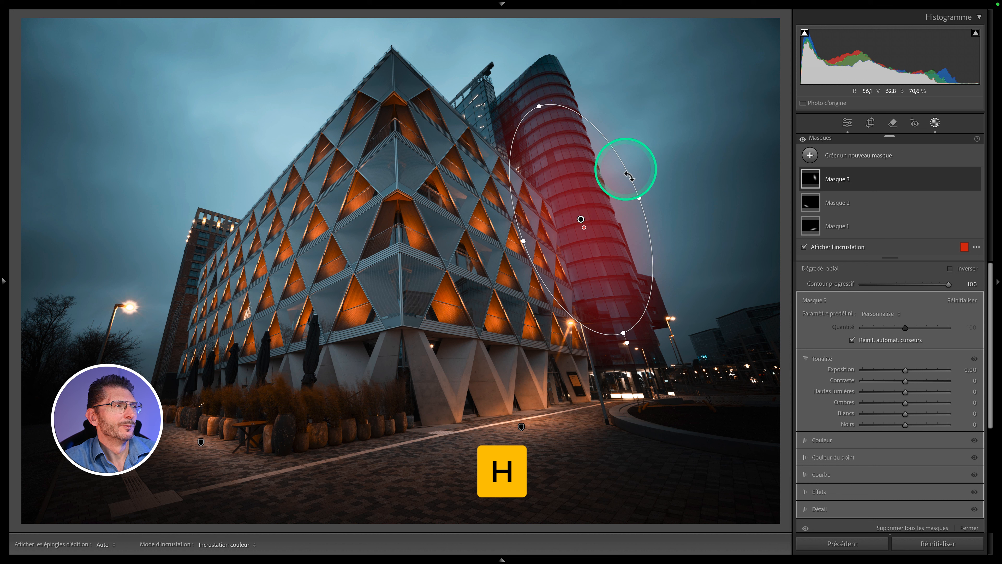
drag(642, 197, 624, 201)
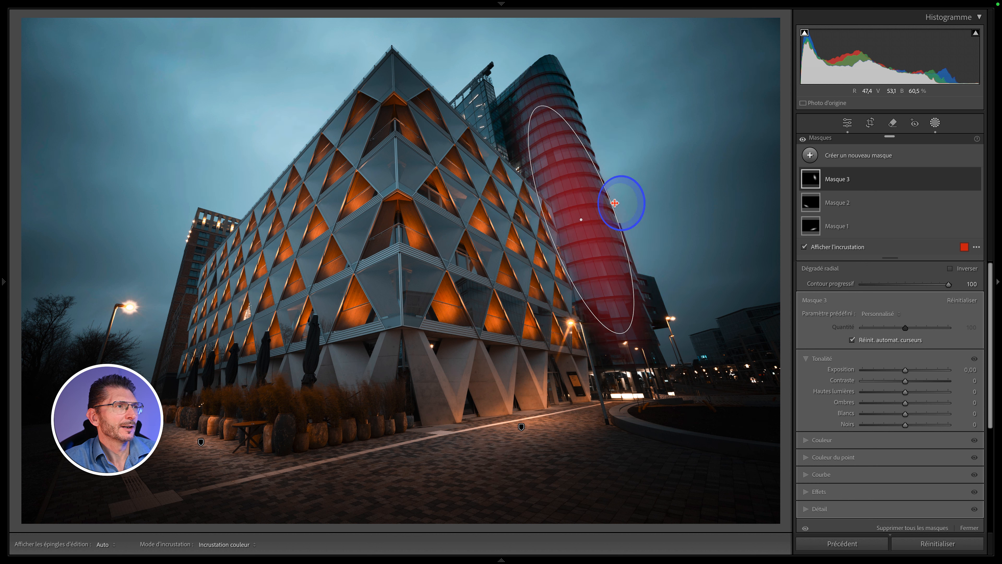
drag(538, 106, 536, 80)
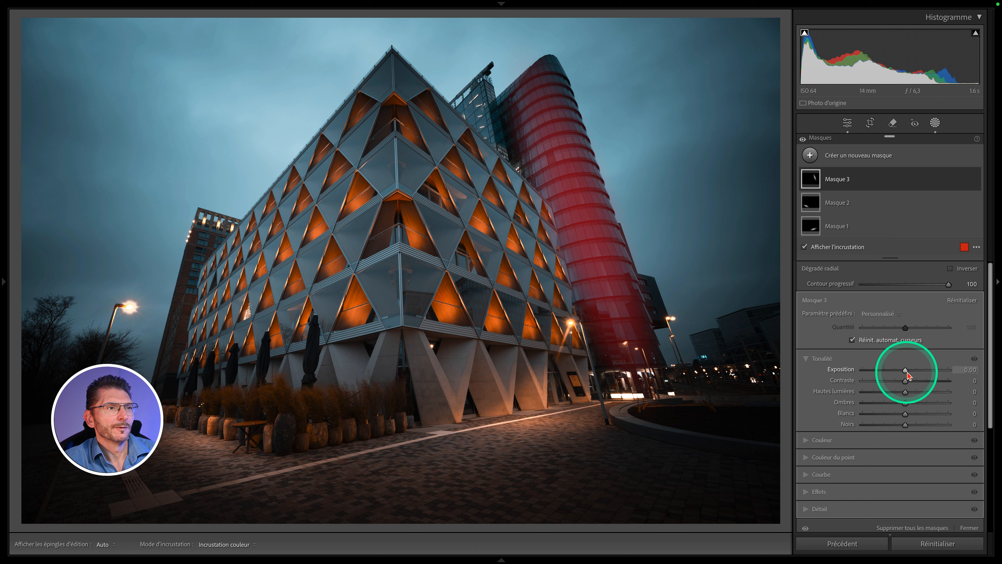
Brighten the glass tower mask with Exposition 1,89, narrow its ellipse and shift it slightly up the tower.
drag(906, 372, 925, 370)
drag(527, 79, 529, 68)
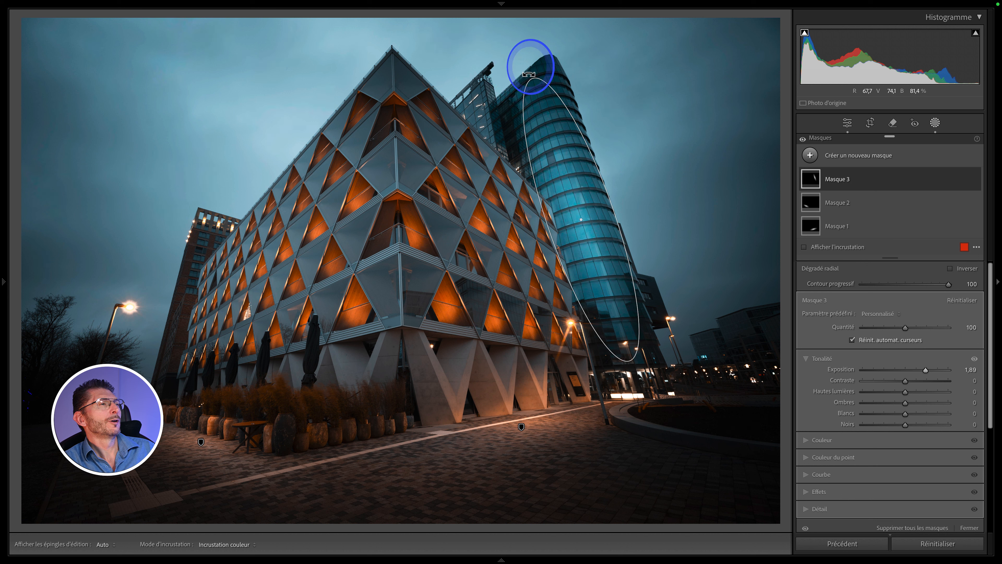
drag(615, 210, 609, 210)
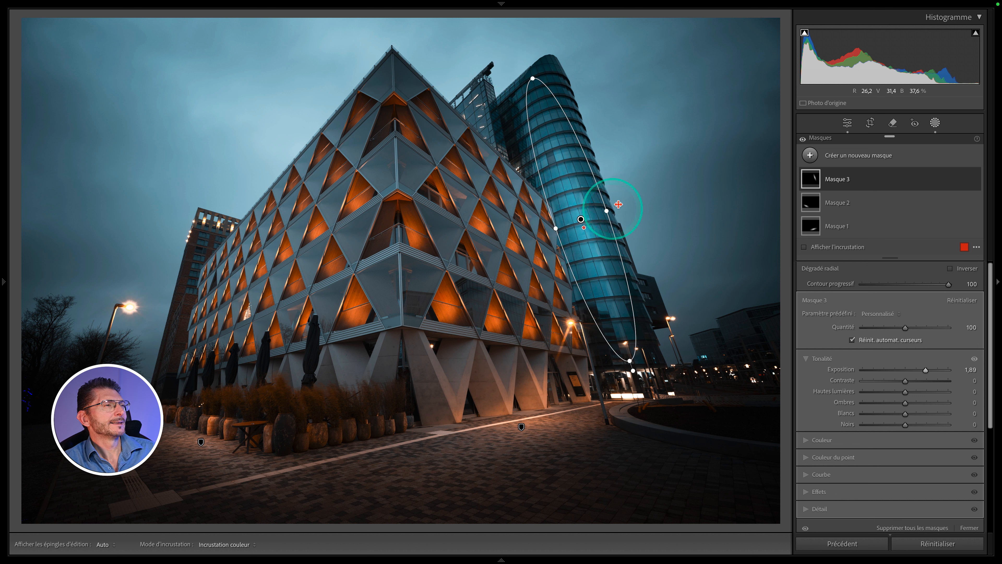
mouse_move(580, 220)
mouse_down()
mouse_move(570, 222)
mouse_move(572, 204)
mouse_up()
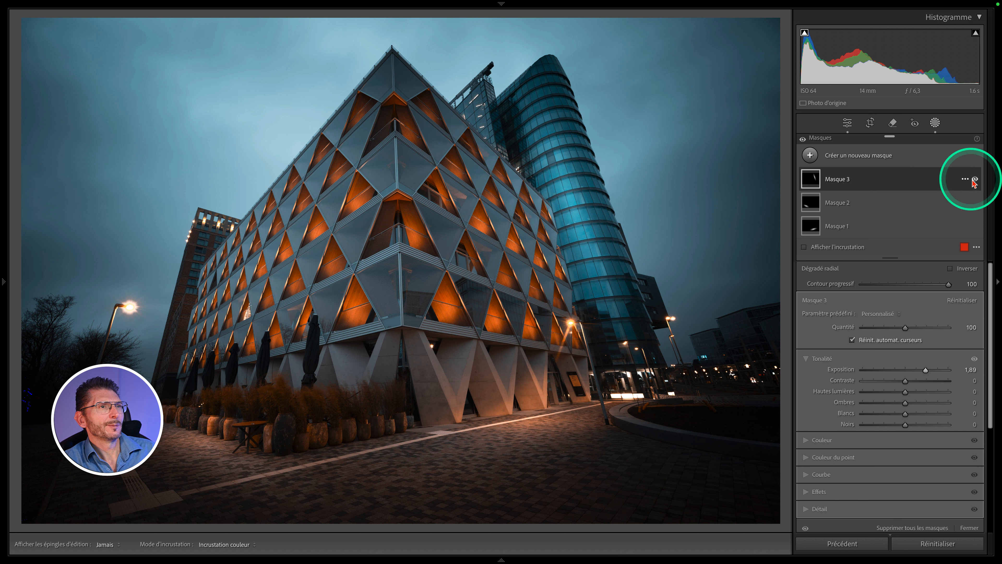
Compare the glass tower with and without Masque 3.
click(975, 179)
click(975, 180)
click(975, 179)
click(974, 180)
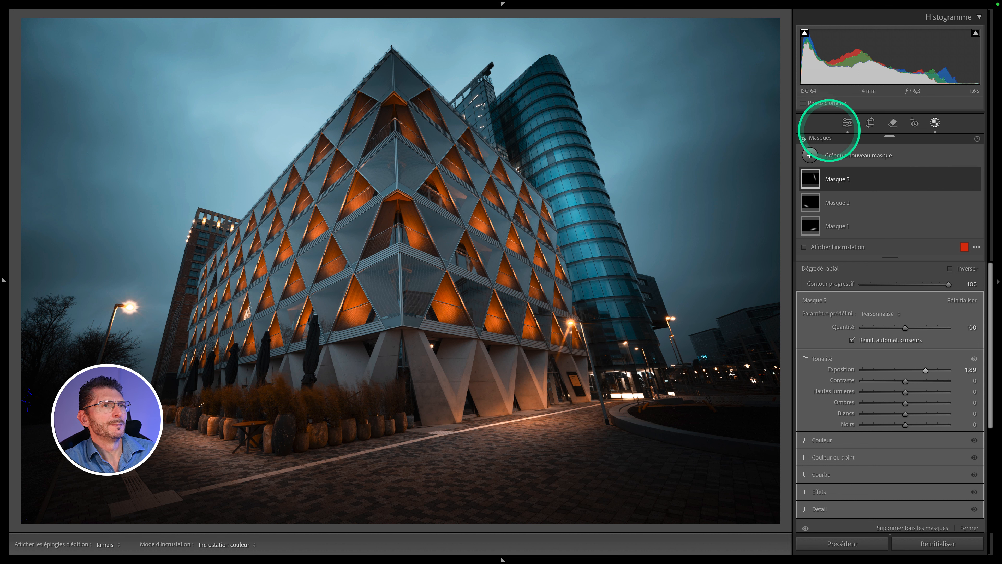
click(975, 180)
click(974, 180)
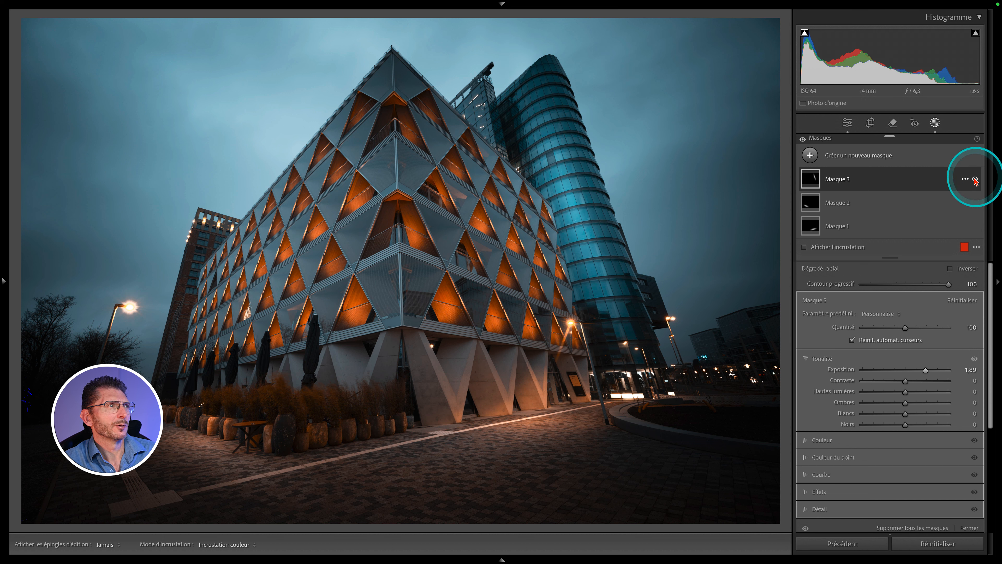
Subtract the sky from Masque 3 with Sélectionner le ciel, checking the tower with and without the mask.
click(893, 180)
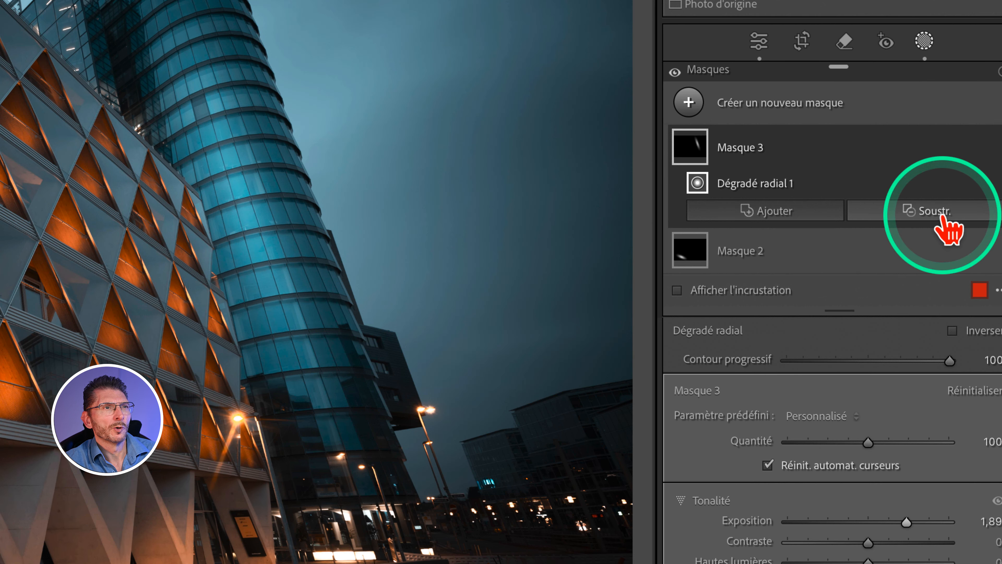
click(933, 214)
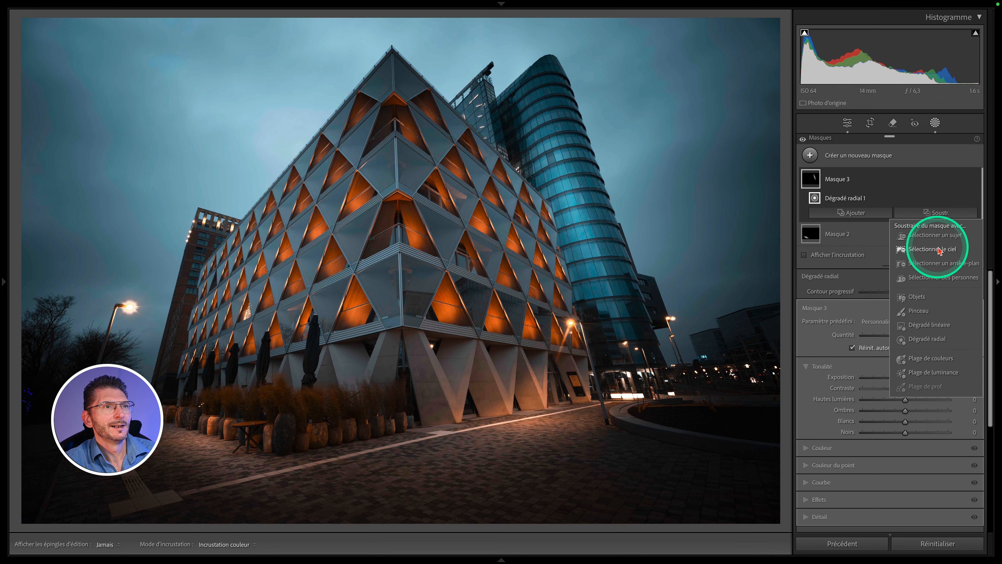
click(929, 278)
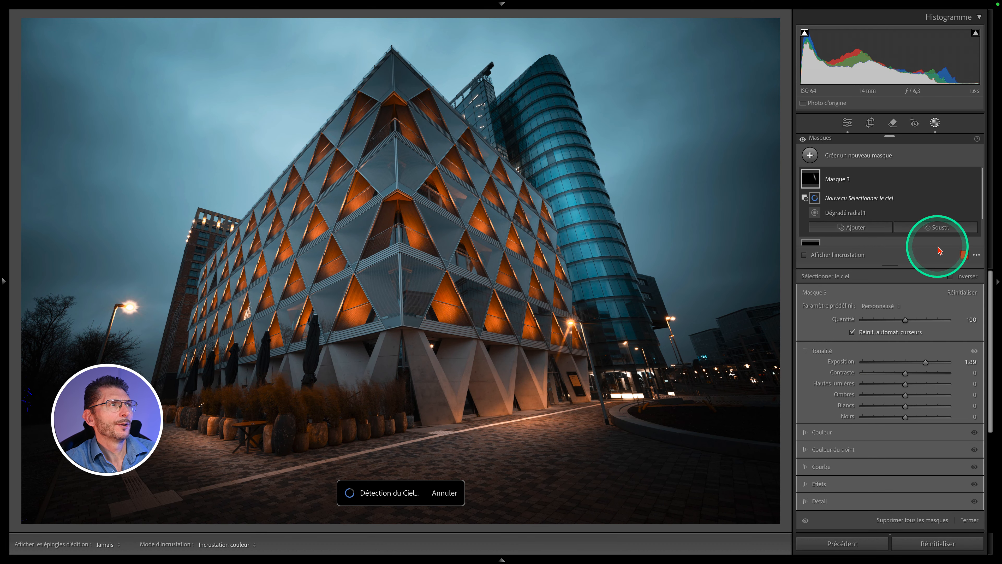
click(975, 179)
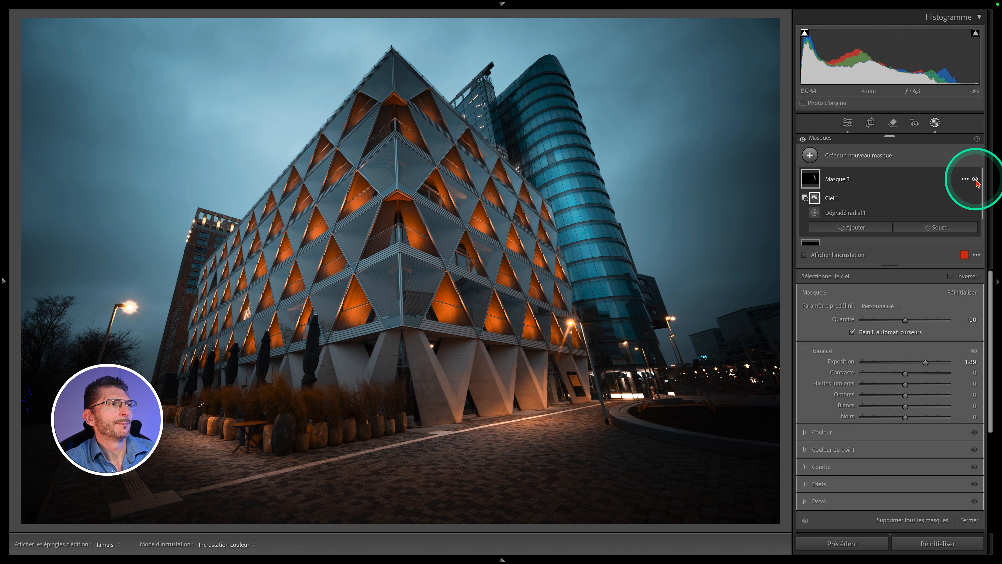
click(975, 179)
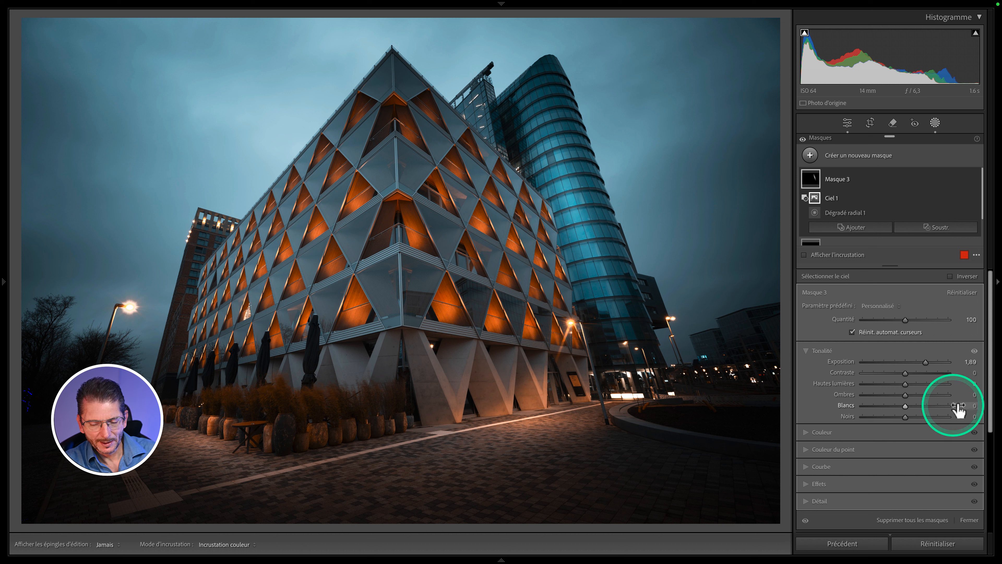
Close masking and shape the point curve with shadows at 61/64, midtones at 116/133 and the black point at about 1/4.
click(967, 520)
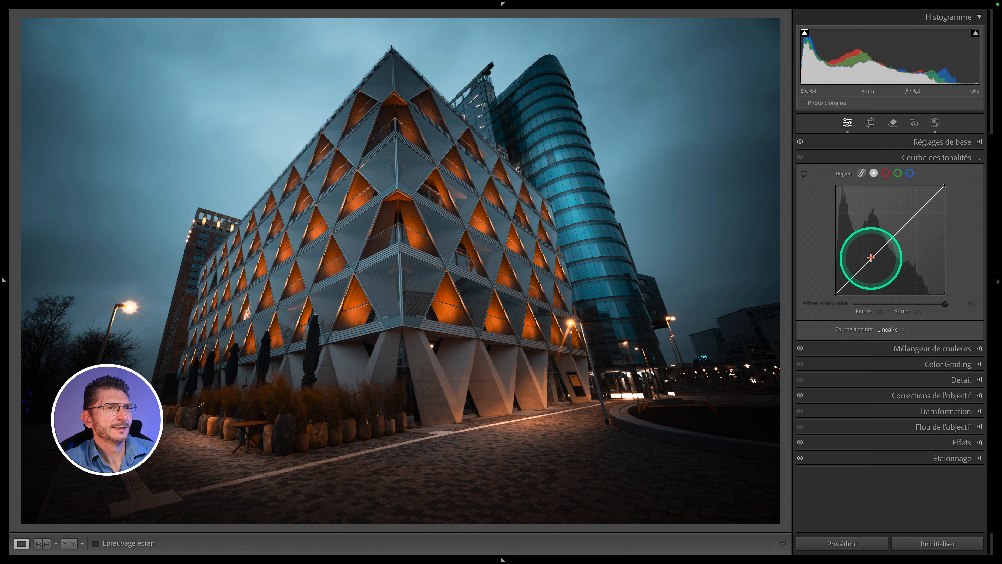
drag(884, 244, 862, 270)
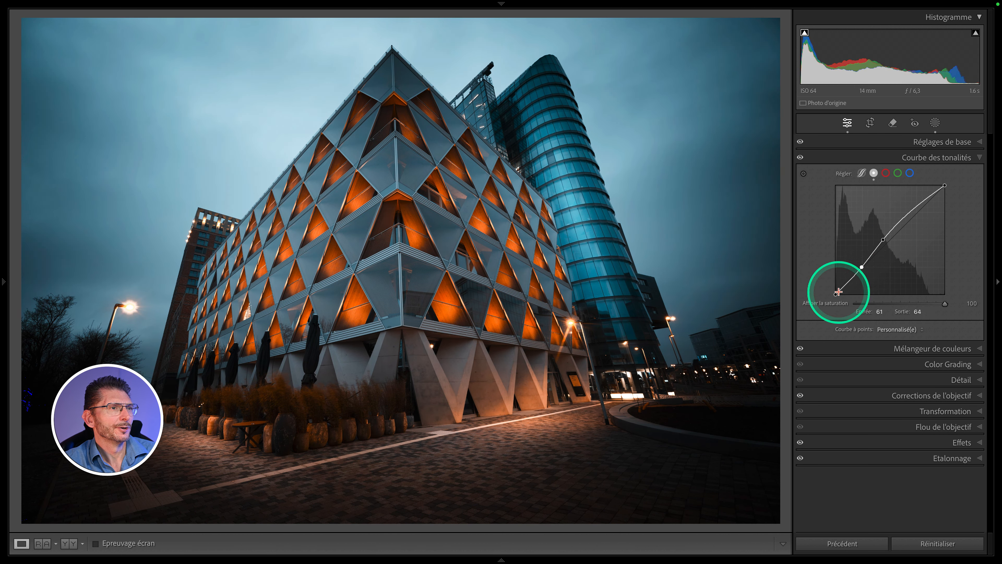
drag(837, 293, 838, 295)
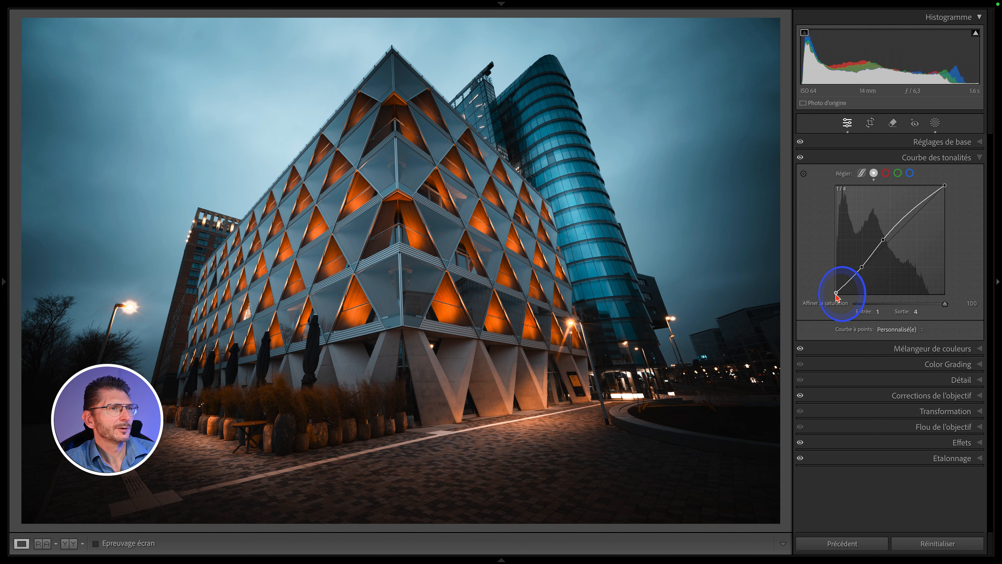
drag(883, 239, 885, 237)
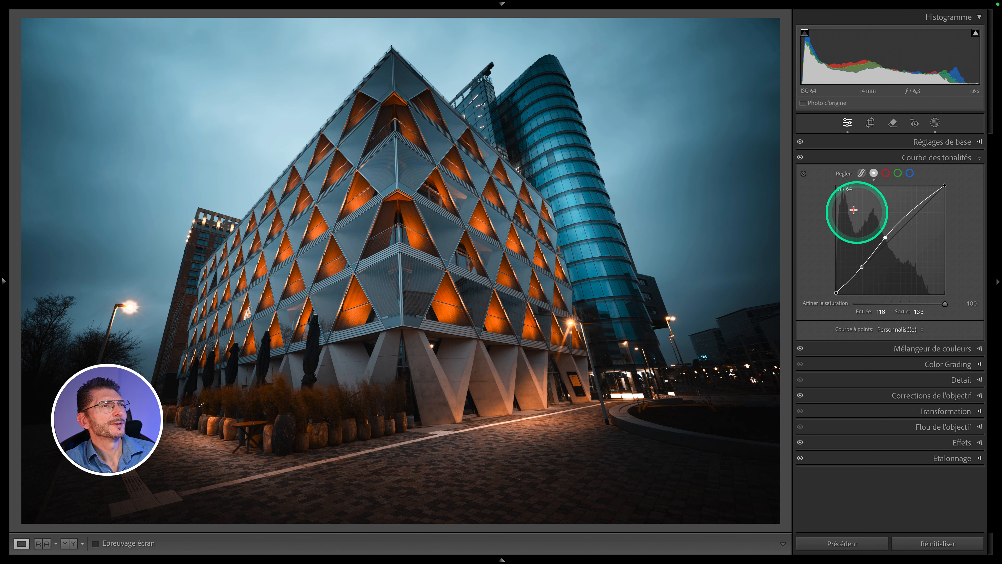
Compare the photo with and without the tone curve, and add a highlight point raised to about 179/194.
click(800, 158)
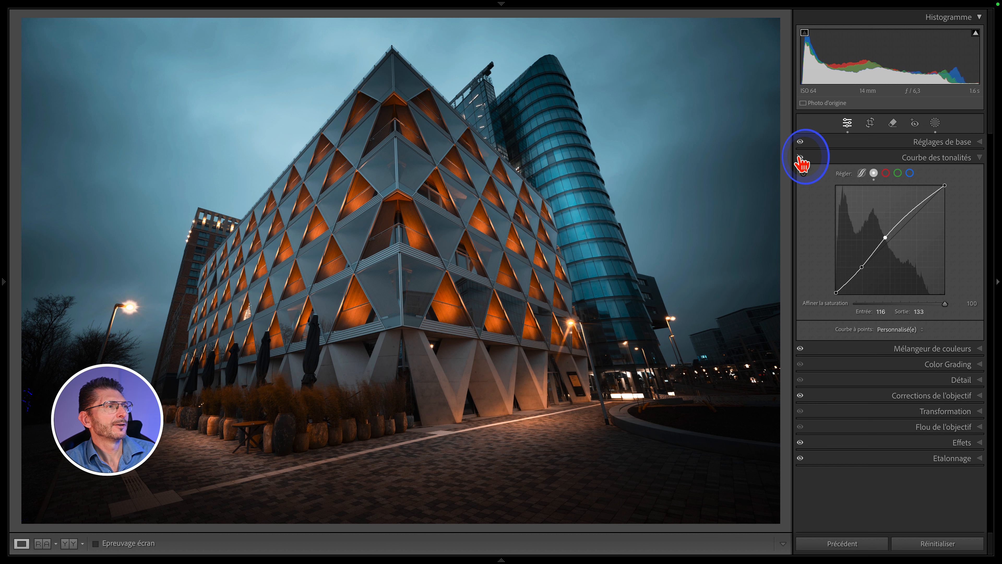
drag(909, 216, 910, 208)
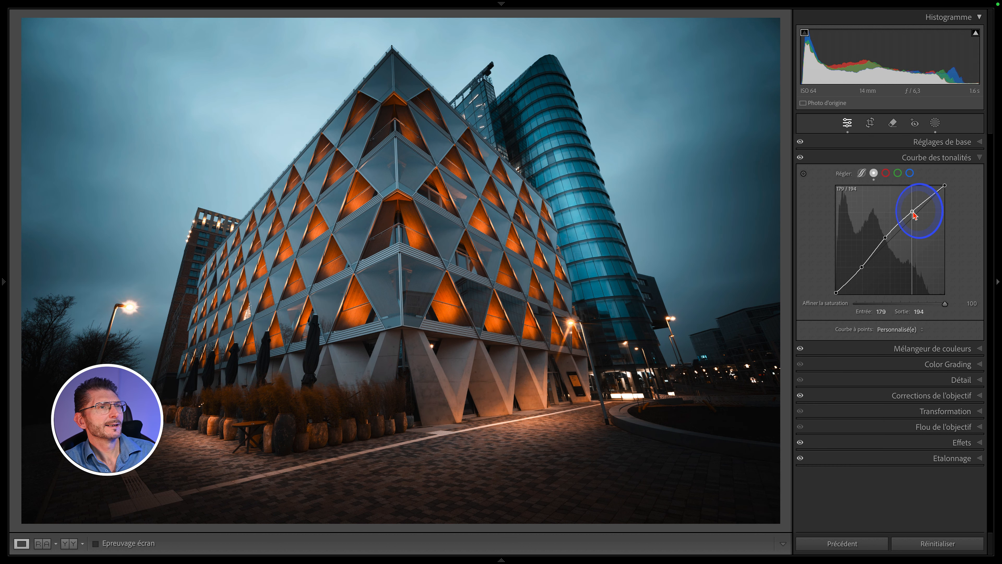
click(948, 157)
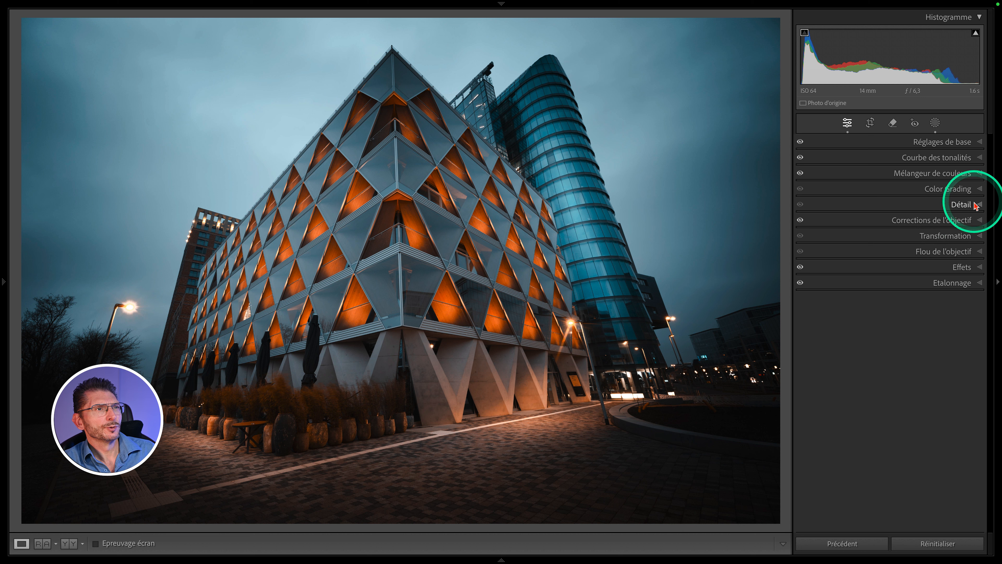
Limit sharpening to the building's edges by setting Masquage to 26 in the Détail settings, using the mask preview.
click(975, 205)
click(887, 347)
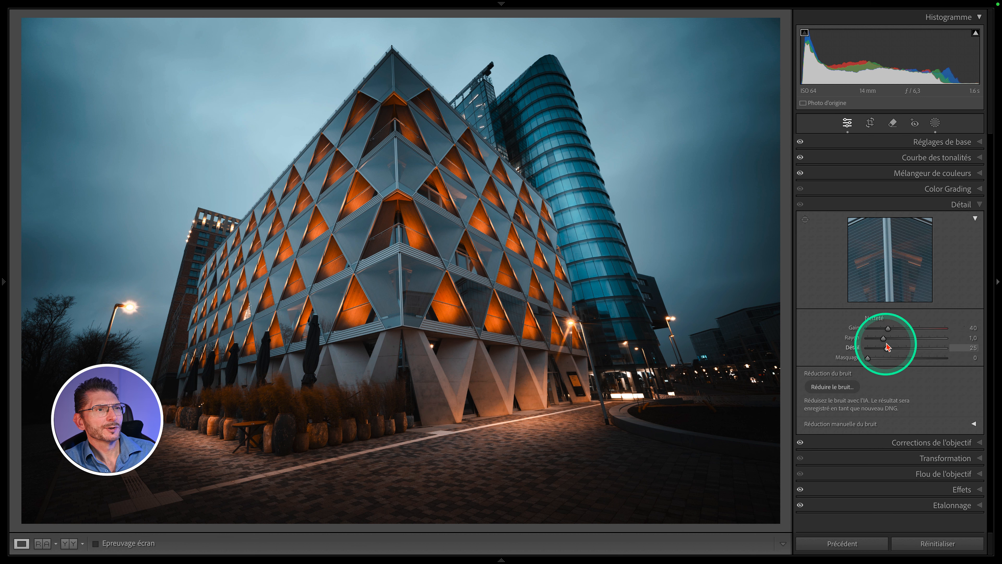
alt+click(868, 358)
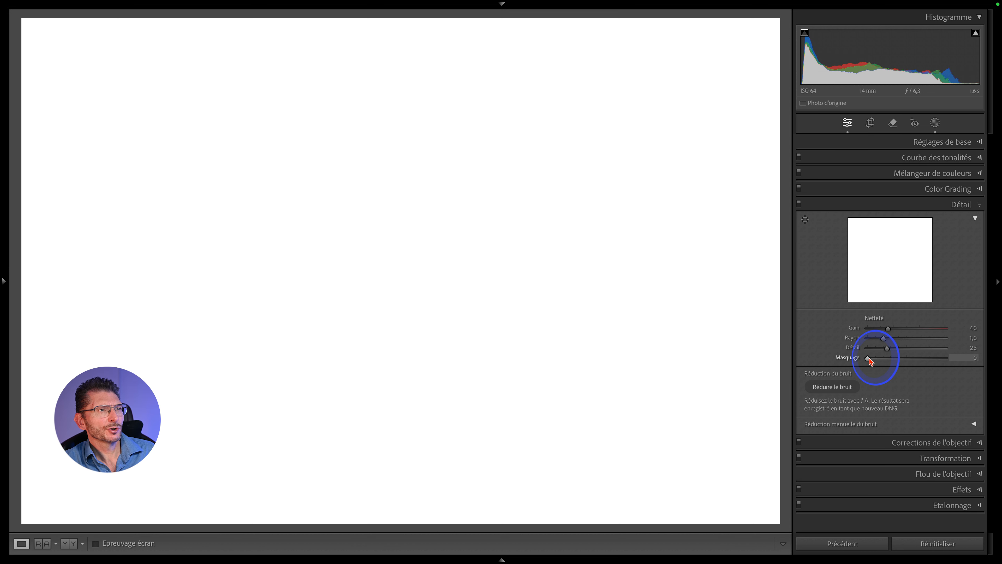
drag(869, 359, 888, 358)
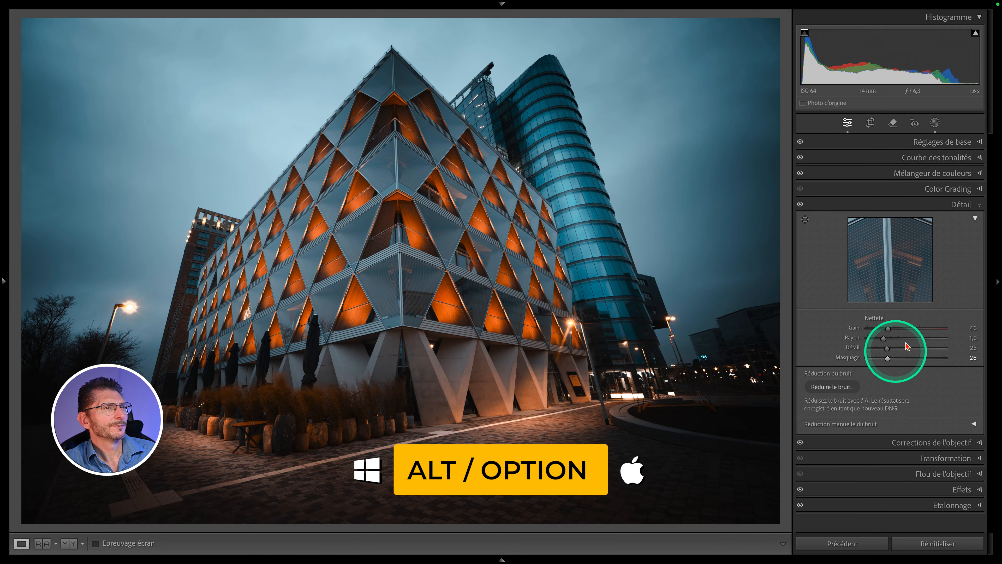
Set the sharpening Gain to 89 using the greyscale preview, and inspect the façade and tower close up.
alt+click(888, 329)
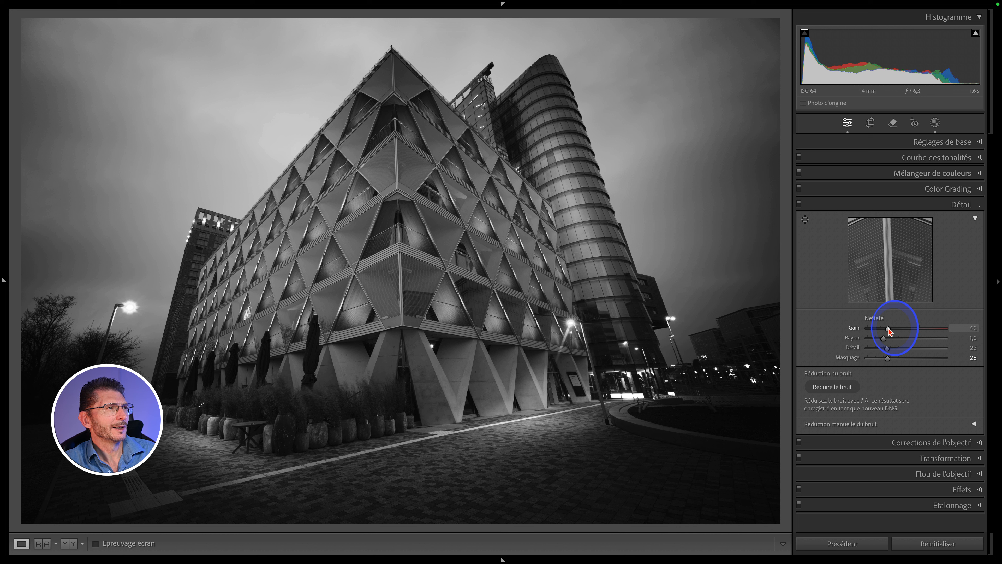
drag(888, 329, 909, 328)
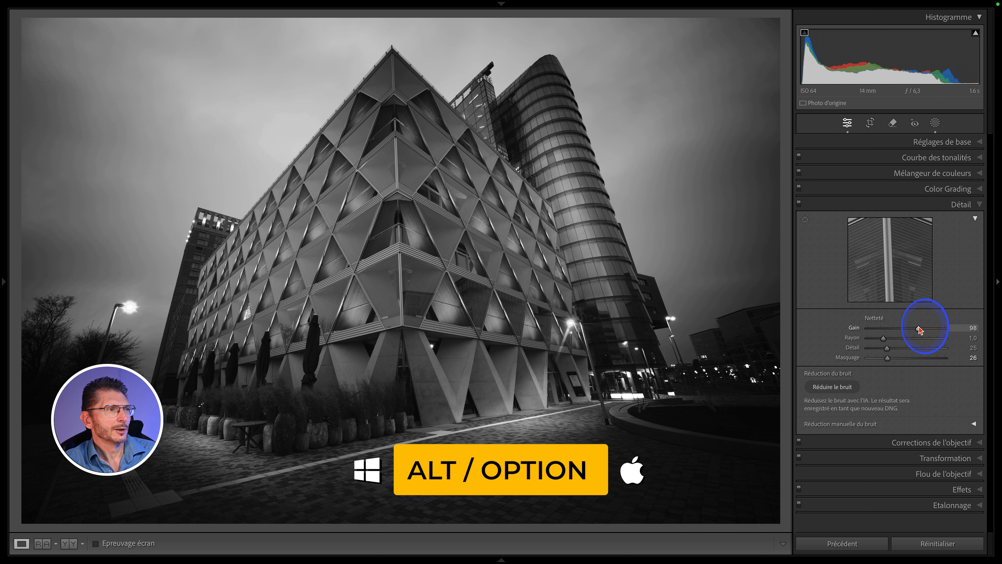
drag(920, 328, 913, 325)
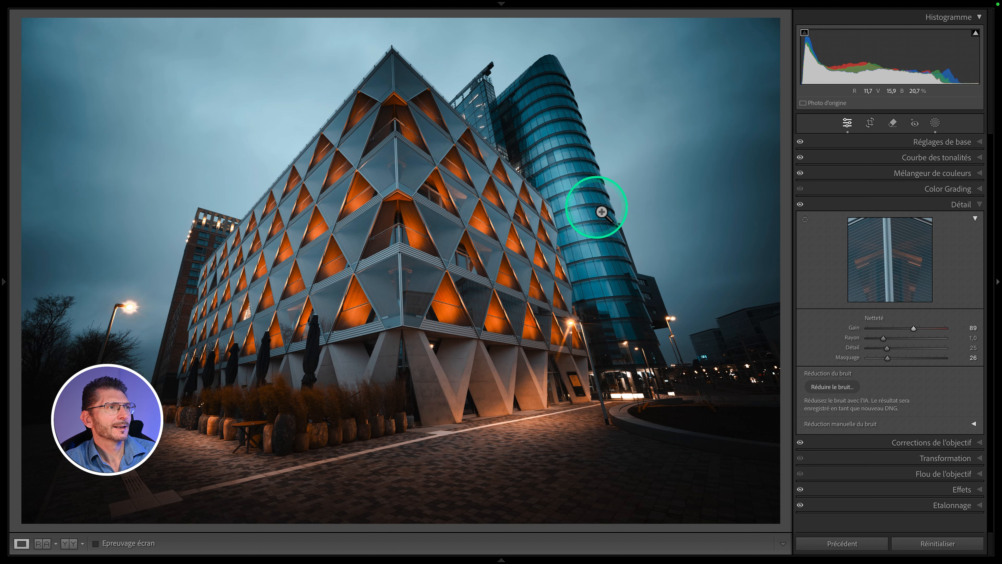
click(525, 187)
key(alt)
drag(914, 329, 914, 329)
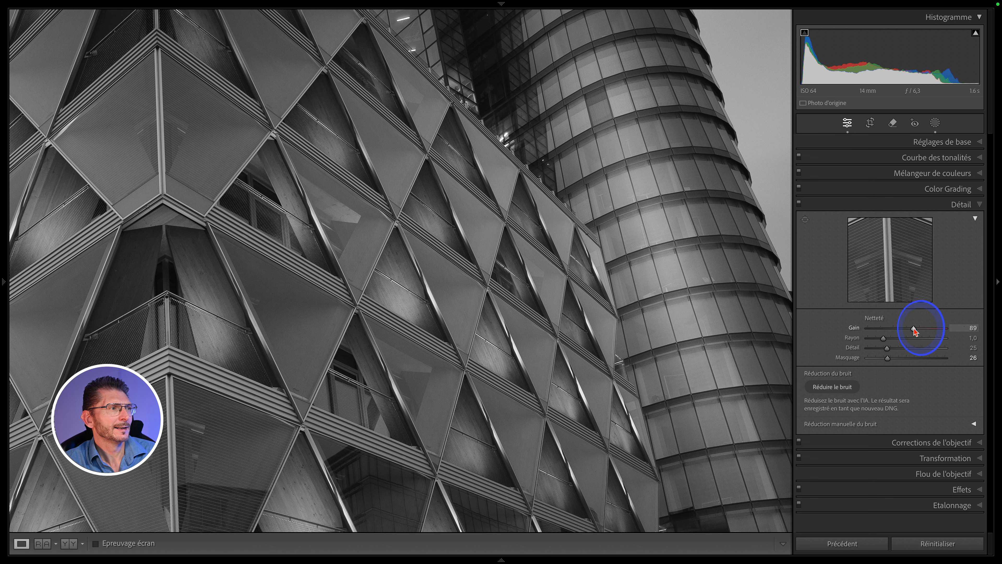
Fine-tune the sharpening Gain to 87 and return to the view of the whole photo.
drag(913, 326, 913, 326)
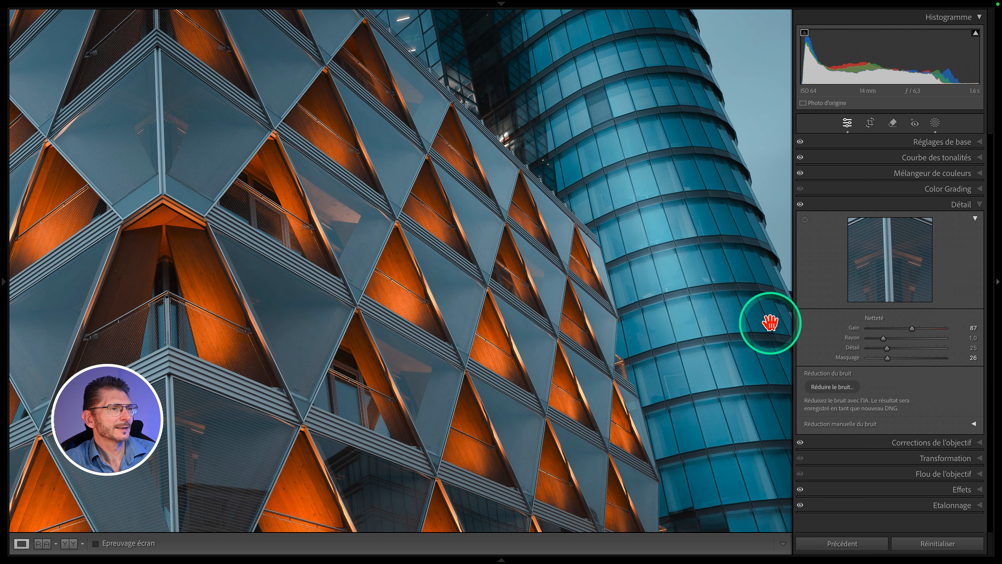
click(665, 323)
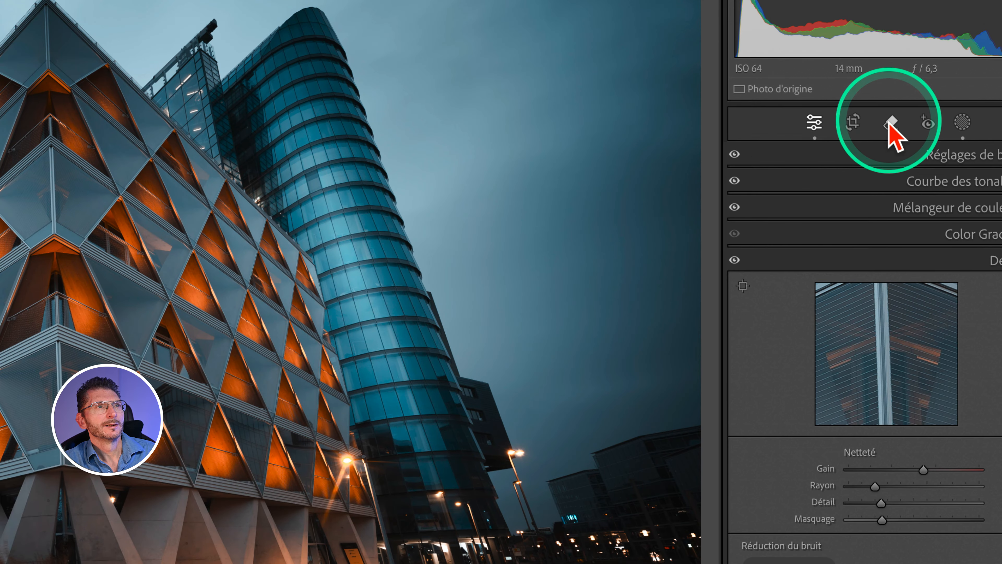
Heal the dust spot in the sky left of the building with Corriger, using Afficher les défauts only while locating and removing it.
click(889, 126)
click(767, 305)
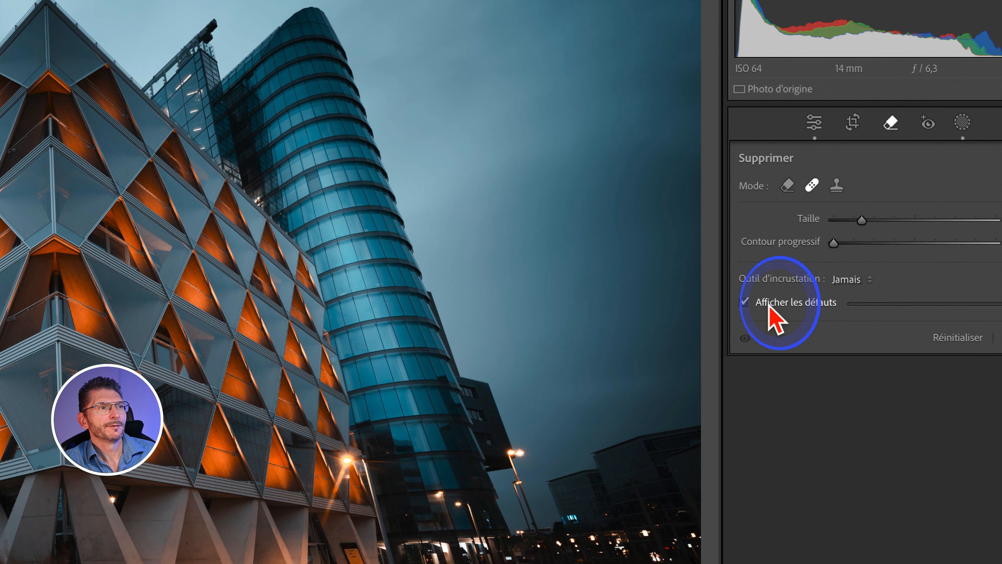
click(769, 308)
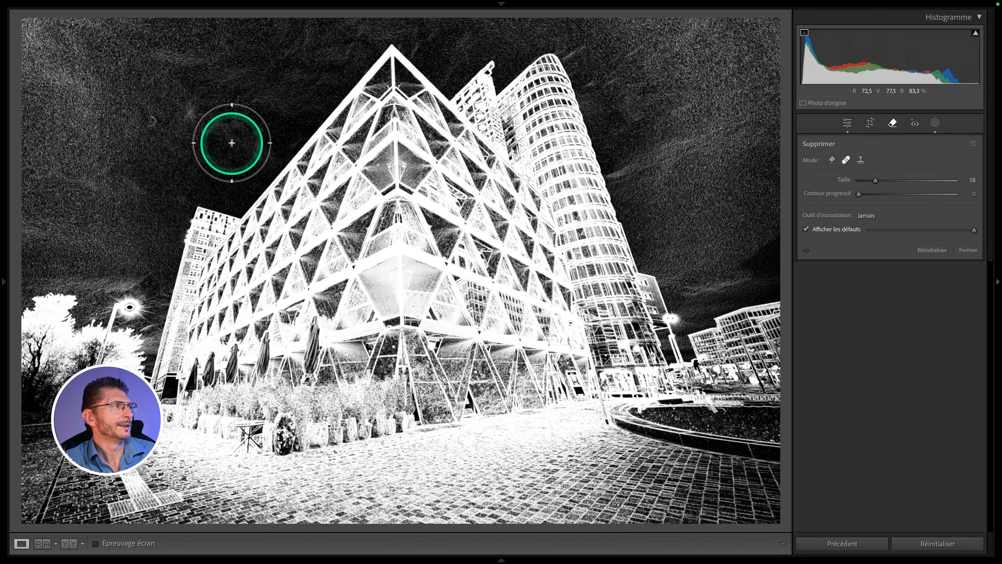
click(152, 122)
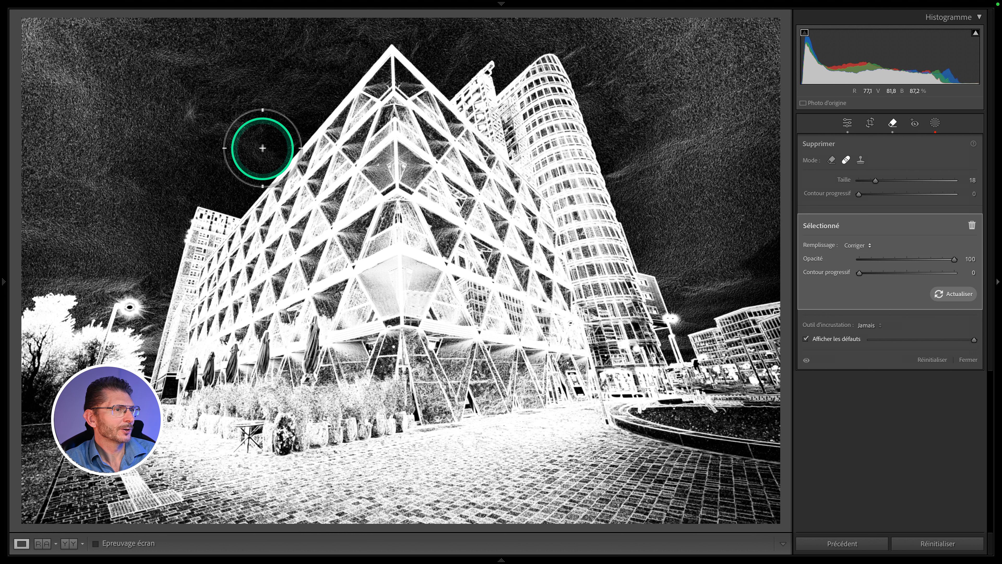
click(820, 339)
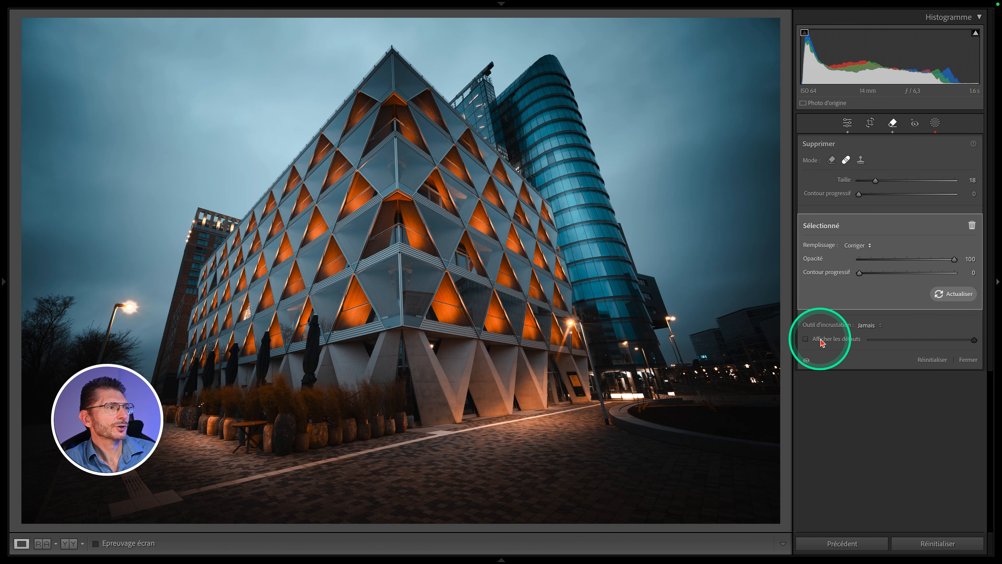
Open the masking settings, compare the edit with the original photo, and show Avant and Après side by side with the adjustment panels hidden.
click(935, 126)
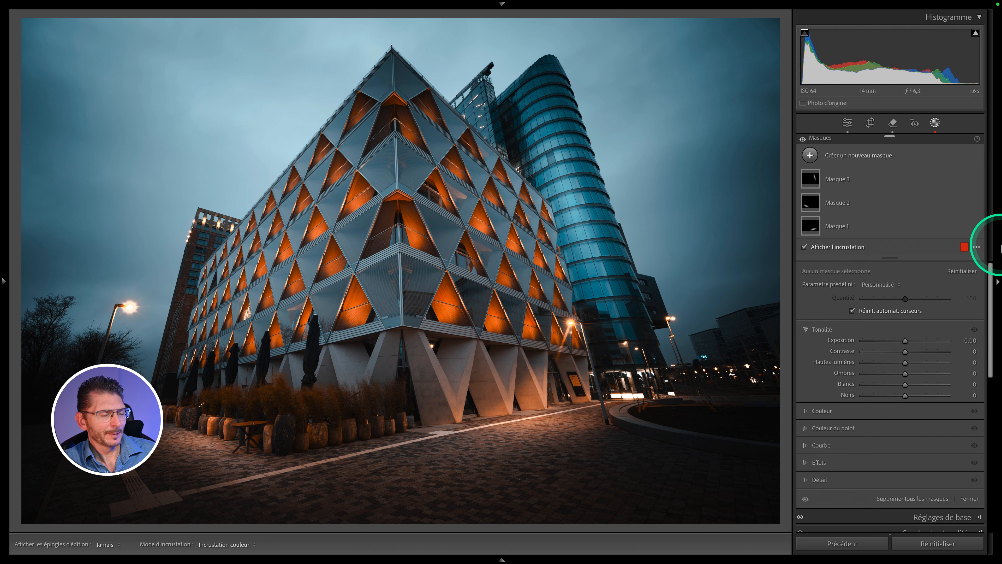
key(backslash)
key(alt+x)
key(alt+x)
key(alt+x)
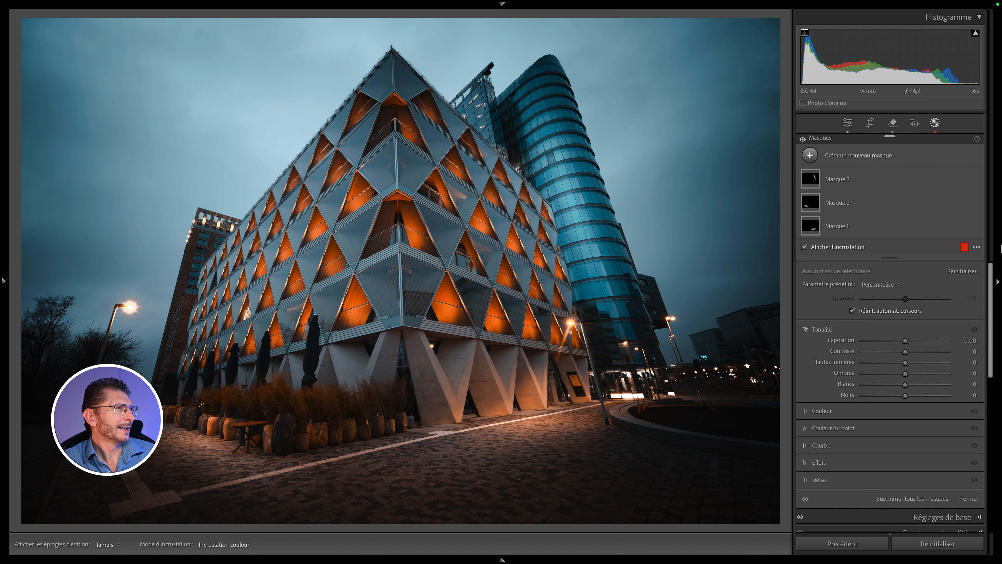
click(998, 282)
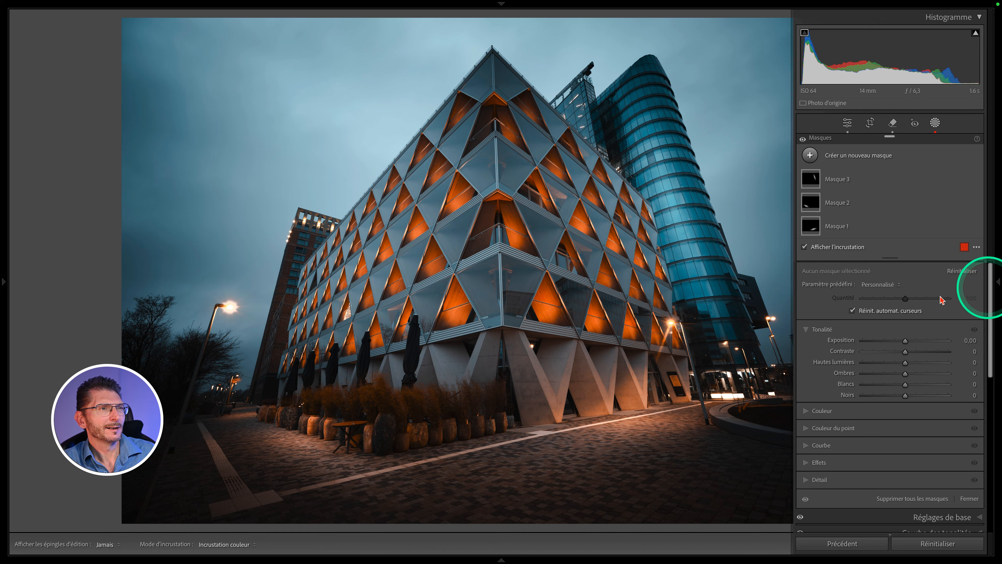
key(y)
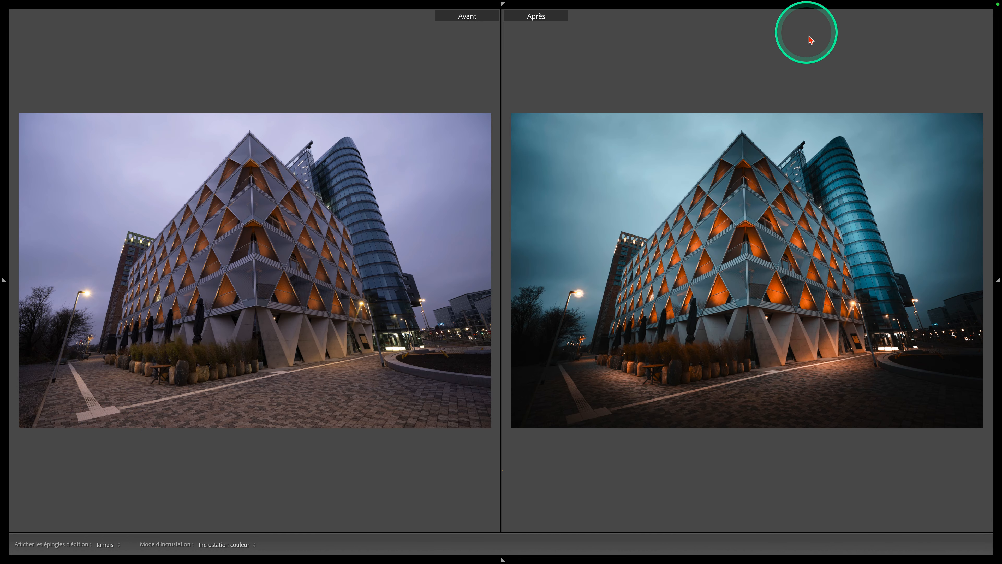